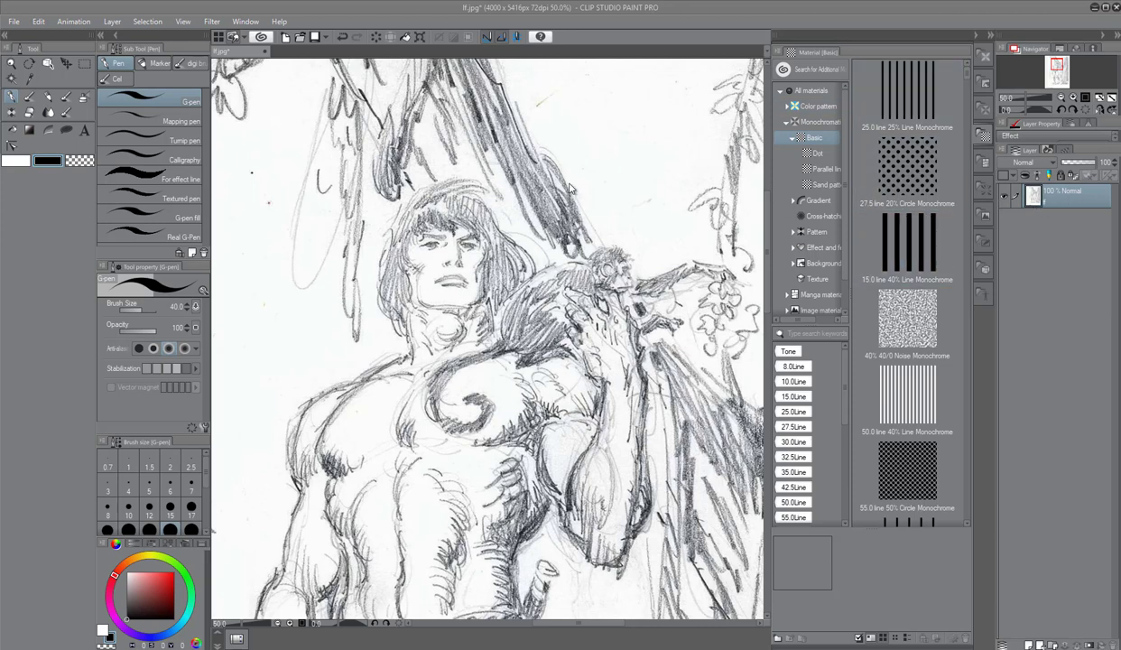
# Add a new layer, fill it with white and place it beneath the pencil sketch layer.
pyautogui.click(1029, 645)
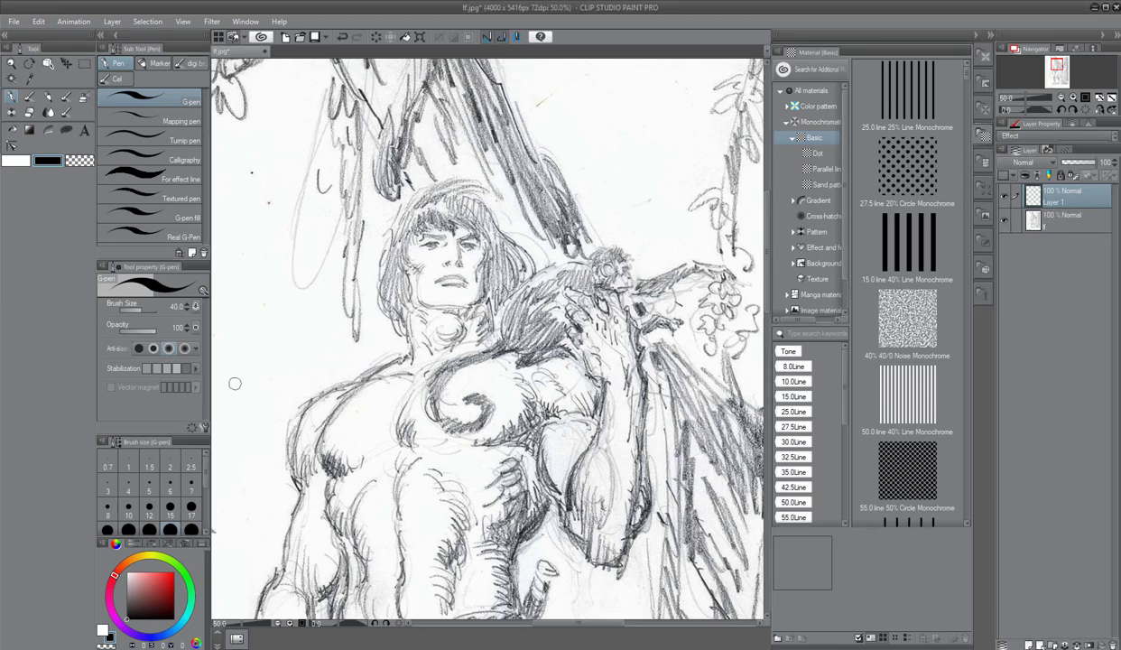
pyautogui.click(19, 163)
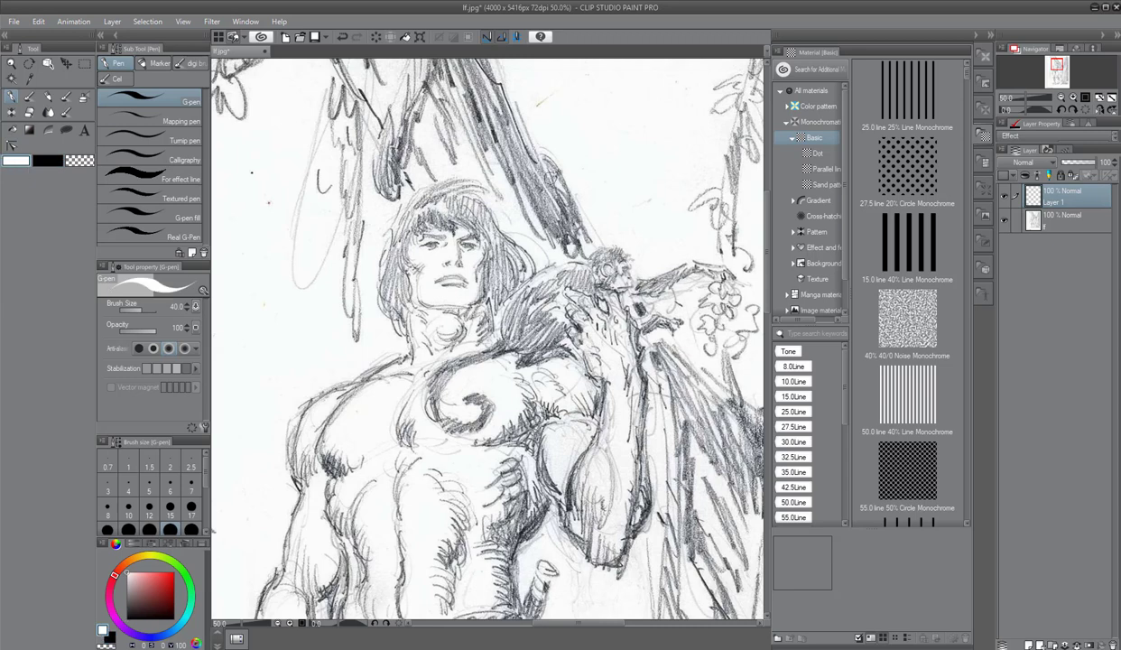
pyautogui.hotkey('alt', 'BackSpace')
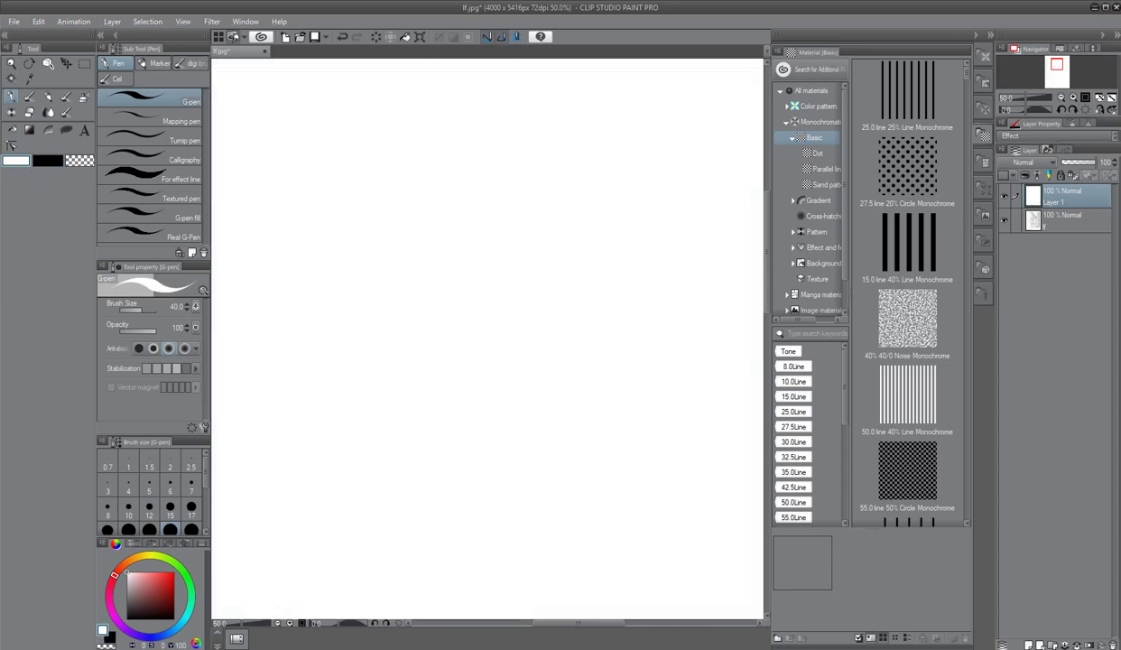
pyautogui.moveTo(1051, 199)
pyautogui.mouseDown()
pyautogui.moveTo(1084, 235)
pyautogui.moveTo(1096, 224)
pyautogui.mouseUp()
# Lower the pencil sketch layer's opacity to 28% and add a new layer above it for inking.
pyautogui.click(1038, 192)
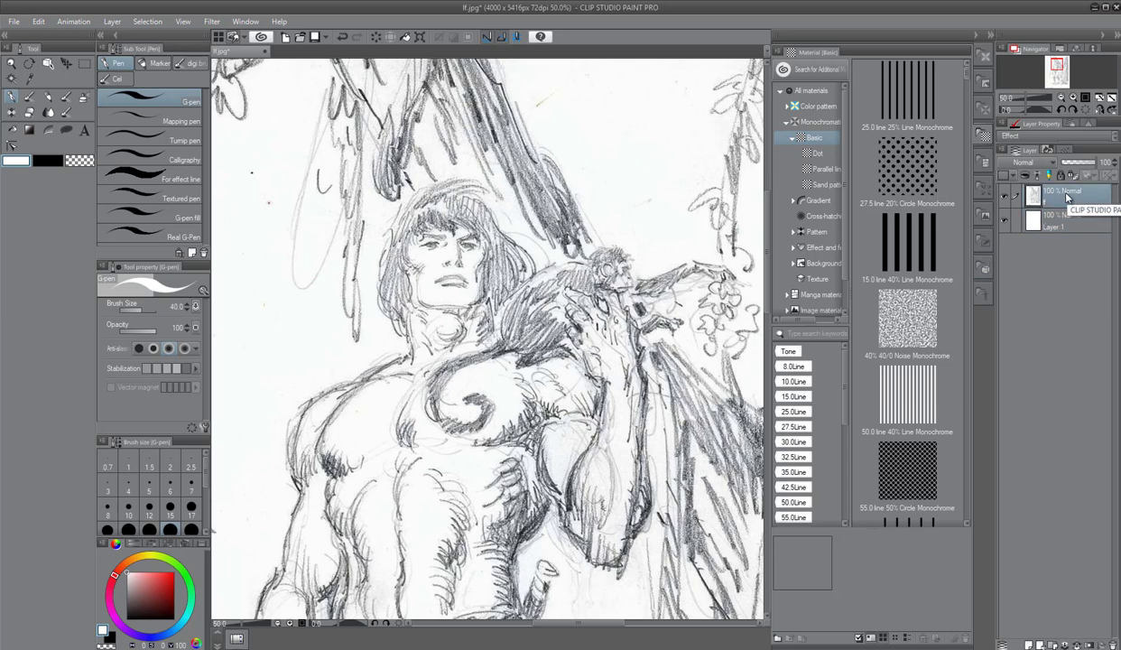
pyautogui.moveTo(1088, 163); pyautogui.dragTo(1072, 163)
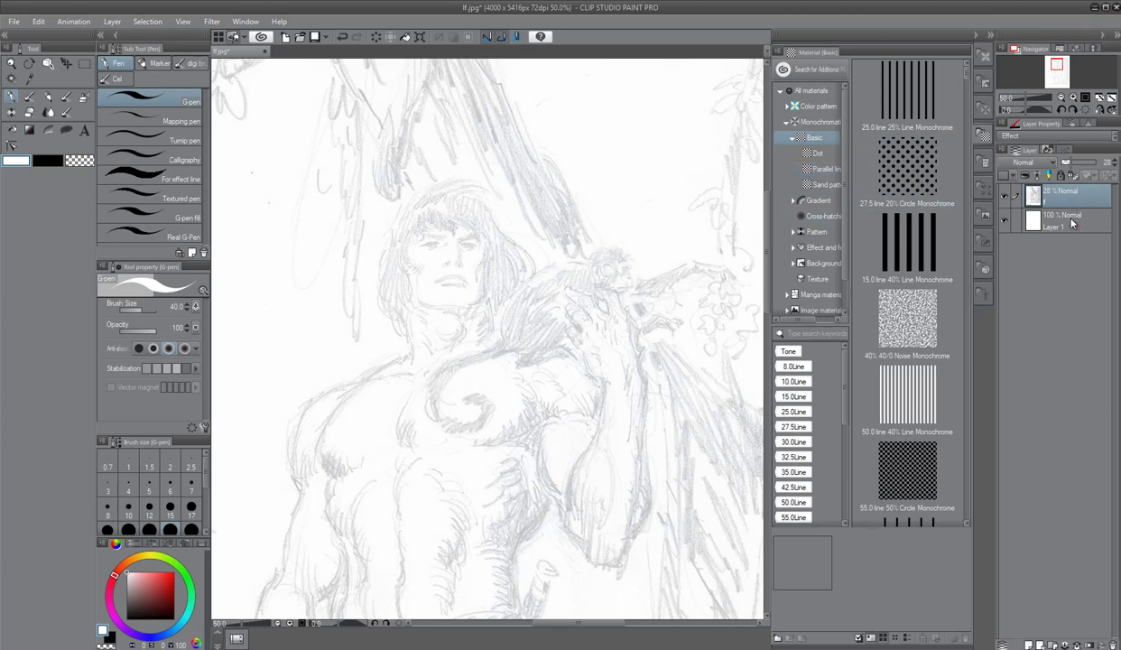
pyautogui.click(1029, 644)
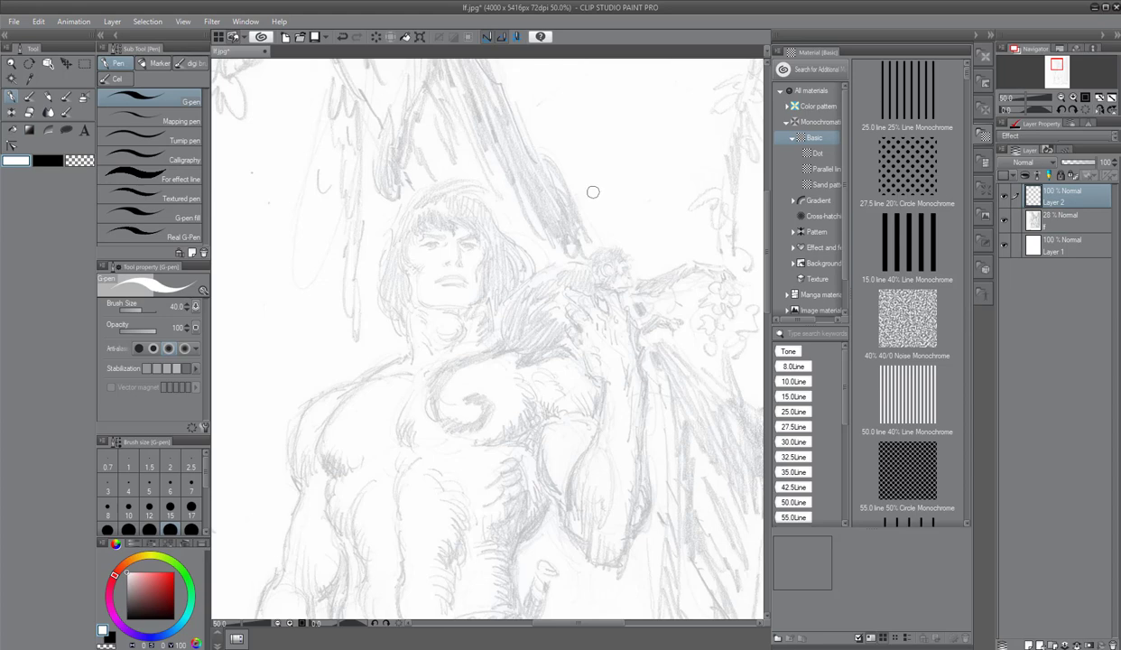
# Ink the man's eyes, nose, mouth, face outline and the shadow under his chin with black Lasso fill shapes.
pyautogui.click(65, 129)
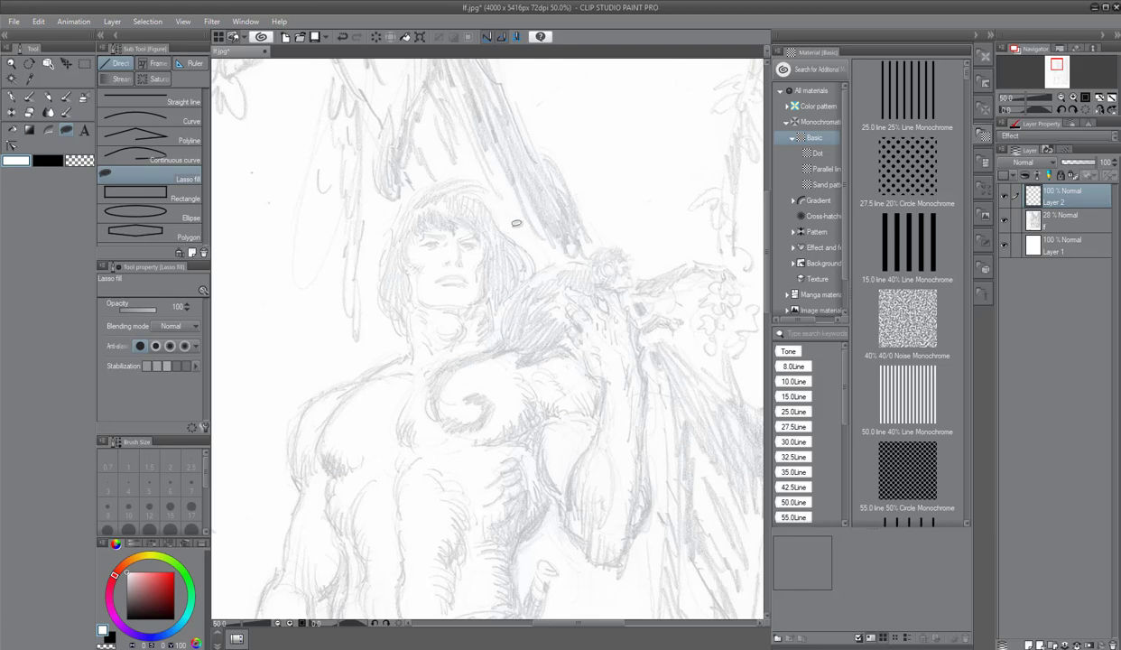
pyautogui.click(44, 160)
pyautogui.moveTo(474, 231); pyautogui.dragTo(477, 232)
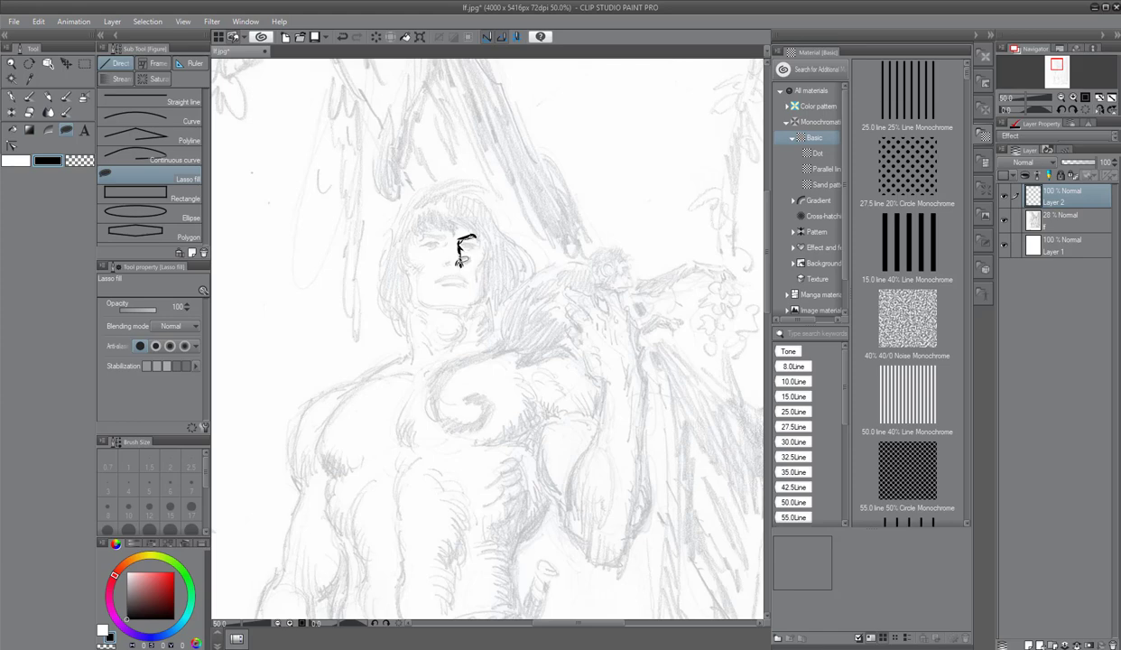
pyautogui.moveTo(450, 262); pyautogui.dragTo(444, 264)
pyautogui.moveTo(476, 236)
pyautogui.mouseDown()
pyautogui.moveTo(469, 257)
pyautogui.moveTo(485, 261)
pyautogui.moveTo(487, 242)
pyautogui.moveTo(476, 266)
pyautogui.moveTo(486, 289)
pyautogui.moveTo(485, 257)
pyautogui.mouseUp()
pyautogui.moveTo(434, 284); pyautogui.dragTo(462, 282)
pyautogui.moveTo(425, 243); pyautogui.dragTo(429, 242)
pyautogui.moveTo(437, 234); pyautogui.dragTo(433, 233)
pyautogui.moveTo(404, 240)
pyautogui.mouseDown()
pyautogui.moveTo(430, 303)
pyautogui.moveTo(469, 303)
pyautogui.moveTo(442, 304)
pyautogui.moveTo(464, 334)
pyautogui.moveTo(466, 311)
pyautogui.moveTo(441, 305)
pyautogui.moveTo(451, 344)
pyautogui.moveTo(444, 331)
pyautogui.mouseUp()
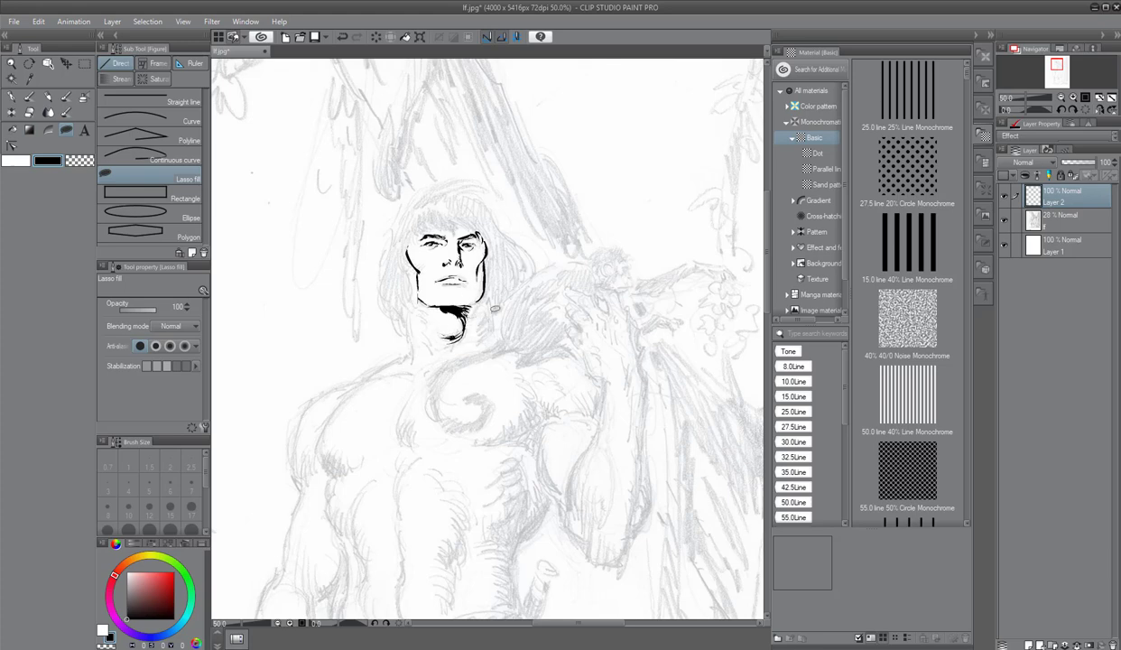
# Ink the shadow beside the man's neck, his fringe and the inner hair on both sides of the face in black.
pyautogui.moveTo(485, 310); pyautogui.dragTo(477, 275)
pyautogui.moveTo(492, 273)
pyautogui.mouseDown()
pyautogui.moveTo(479, 250)
pyautogui.moveTo(477, 287)
pyautogui.moveTo(489, 253)
pyautogui.mouseUp()
pyautogui.moveTo(492, 300)
pyautogui.mouseDown()
pyautogui.moveTo(490, 249)
pyautogui.moveTo(494, 304)
pyautogui.moveTo(496, 262)
pyautogui.moveTo(505, 294)
pyautogui.moveTo(496, 251)
pyautogui.mouseUp()
pyautogui.moveTo(435, 213)
pyautogui.mouseDown()
pyautogui.moveTo(455, 216)
pyautogui.moveTo(421, 215)
pyautogui.moveTo(423, 227)
pyautogui.moveTo(418, 217)
pyautogui.moveTo(437, 208)
pyautogui.moveTo(407, 247)
pyautogui.moveTo(413, 223)
pyautogui.moveTo(406, 255)
pyautogui.moveTo(403, 237)
pyautogui.moveTo(404, 332)
pyautogui.moveTo(396, 303)
pyautogui.mouseUp()
pyautogui.moveTo(458, 215)
pyautogui.mouseDown()
pyautogui.moveTo(435, 206)
pyautogui.moveTo(472, 212)
pyautogui.moveTo(486, 244)
pyautogui.moveTo(497, 250)
pyautogui.moveTo(501, 239)
pyautogui.mouseUp()
pyautogui.moveTo(406, 215)
pyautogui.mouseDown()
pyautogui.moveTo(370, 284)
pyautogui.moveTo(384, 318)
pyautogui.moveTo(404, 315)
pyautogui.moveTo(409, 255)
pyautogui.mouseUp()
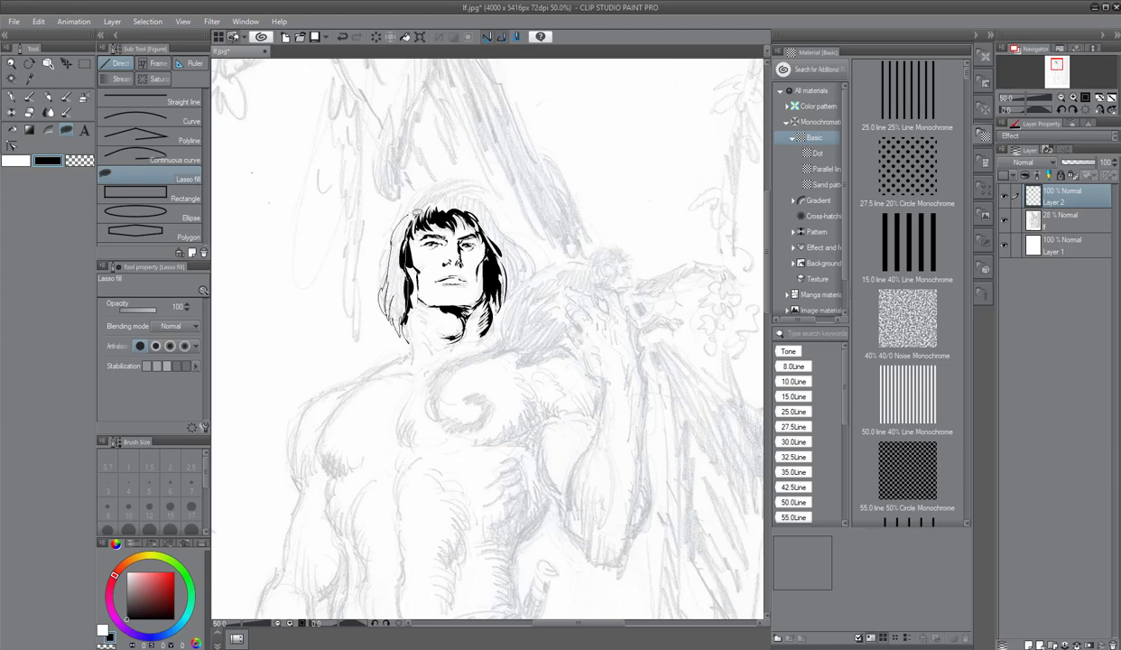
# Fill the man's outer hair in black with loose windblown strands, then carve fine gaps into it with the transparent colour.
pyautogui.moveTo(413, 214); pyautogui.dragTo(415, 216)
pyautogui.moveTo(485, 208)
pyautogui.mouseDown()
pyautogui.moveTo(516, 269)
pyautogui.moveTo(505, 266)
pyautogui.moveTo(501, 281)
pyautogui.moveTo(488, 275)
pyautogui.moveTo(456, 191)
pyautogui.mouseUp()
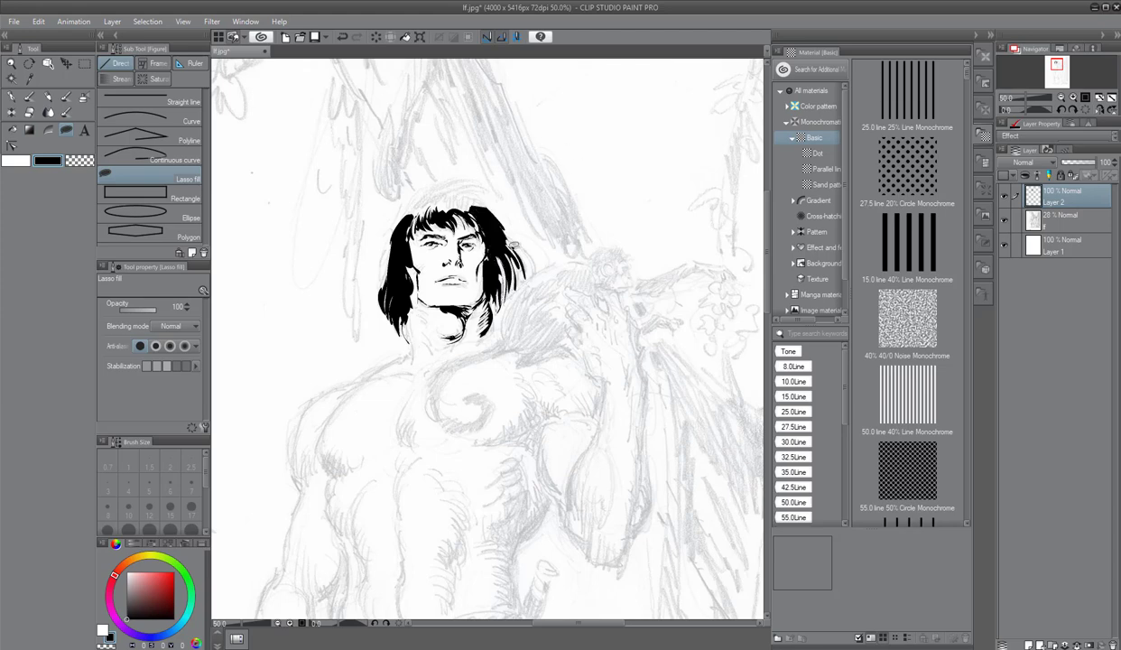
pyautogui.moveTo(511, 242); pyautogui.dragTo(518, 257)
pyautogui.moveTo(403, 214)
pyautogui.mouseDown()
pyautogui.moveTo(447, 170)
pyautogui.moveTo(438, 177)
pyautogui.moveTo(469, 171)
pyautogui.moveTo(502, 207)
pyautogui.moveTo(417, 190)
pyautogui.moveTo(390, 206)
pyautogui.moveTo(407, 204)
pyautogui.moveTo(395, 228)
pyautogui.mouseUp()
pyautogui.moveTo(465, 189); pyautogui.dragTo(535, 259)
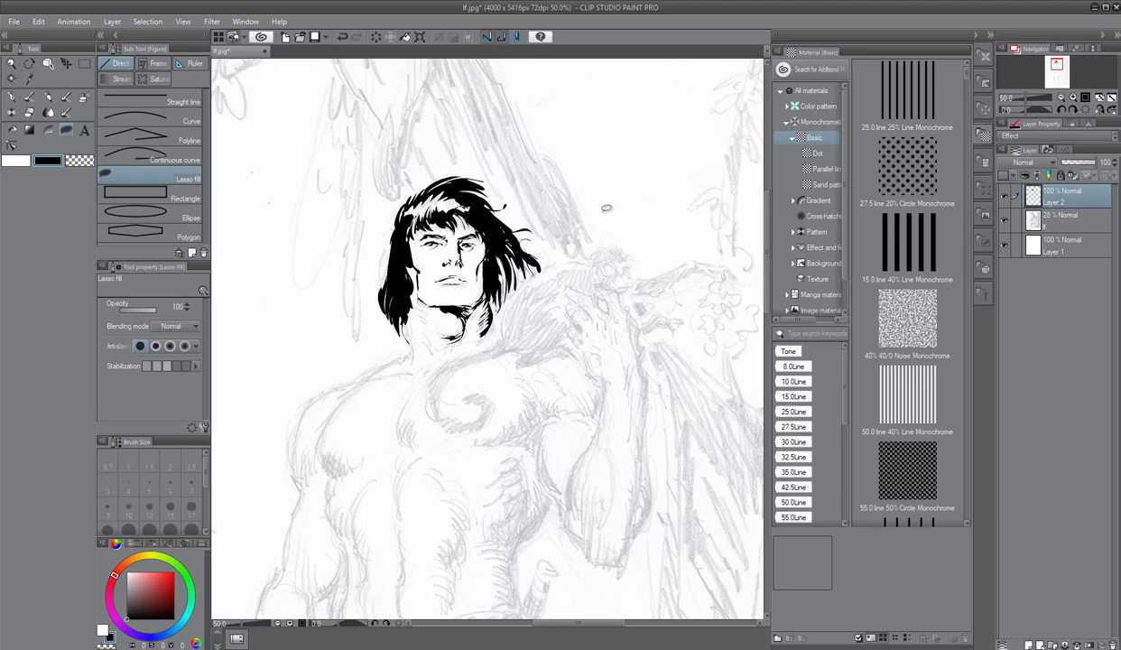
pyautogui.moveTo(386, 263); pyautogui.dragTo(397, 237)
pyautogui.click(79, 162)
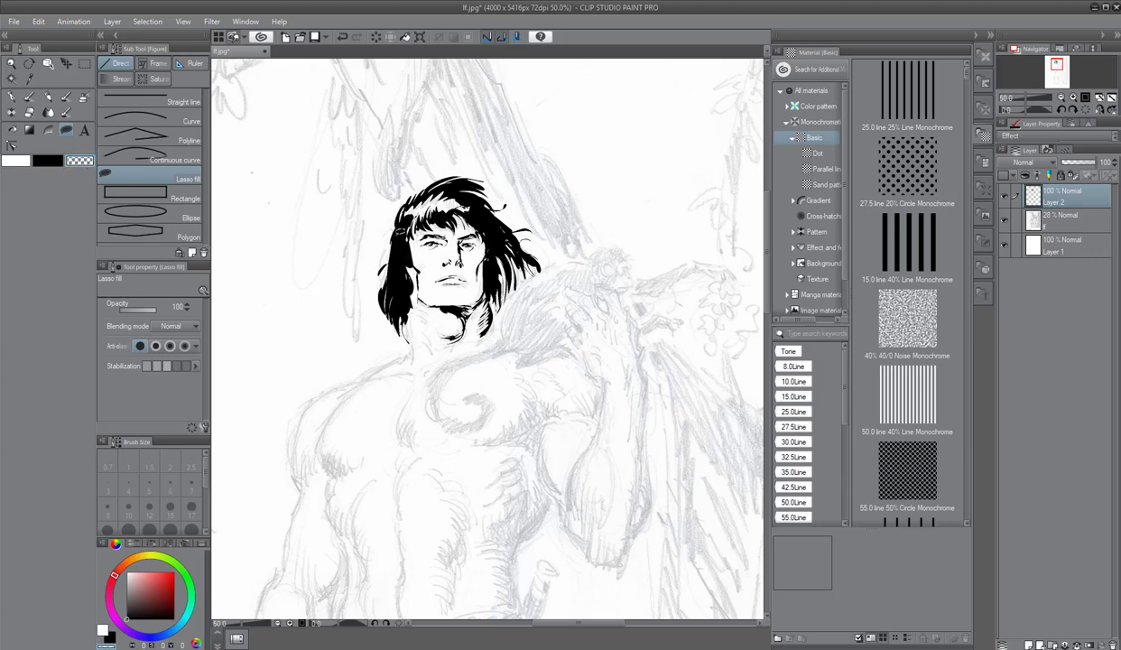
pyautogui.moveTo(401, 241); pyautogui.dragTo(395, 265)
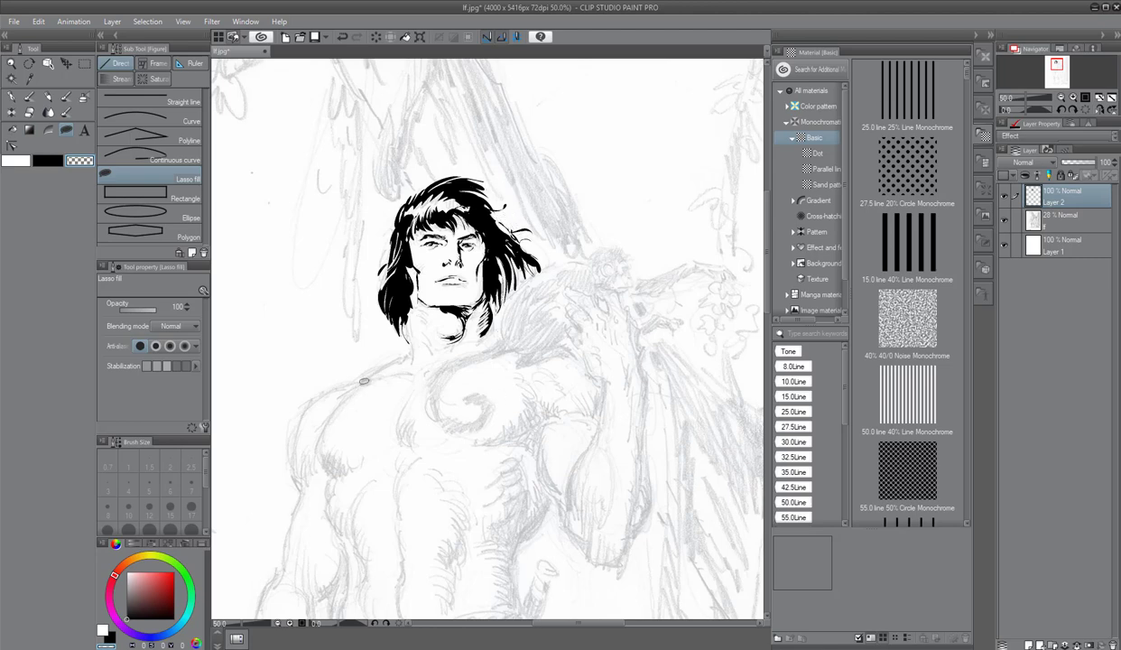
# Return to black and ink the man's neck contours and the upper part of the tail over his shoulder.
pyautogui.click(56, 162)
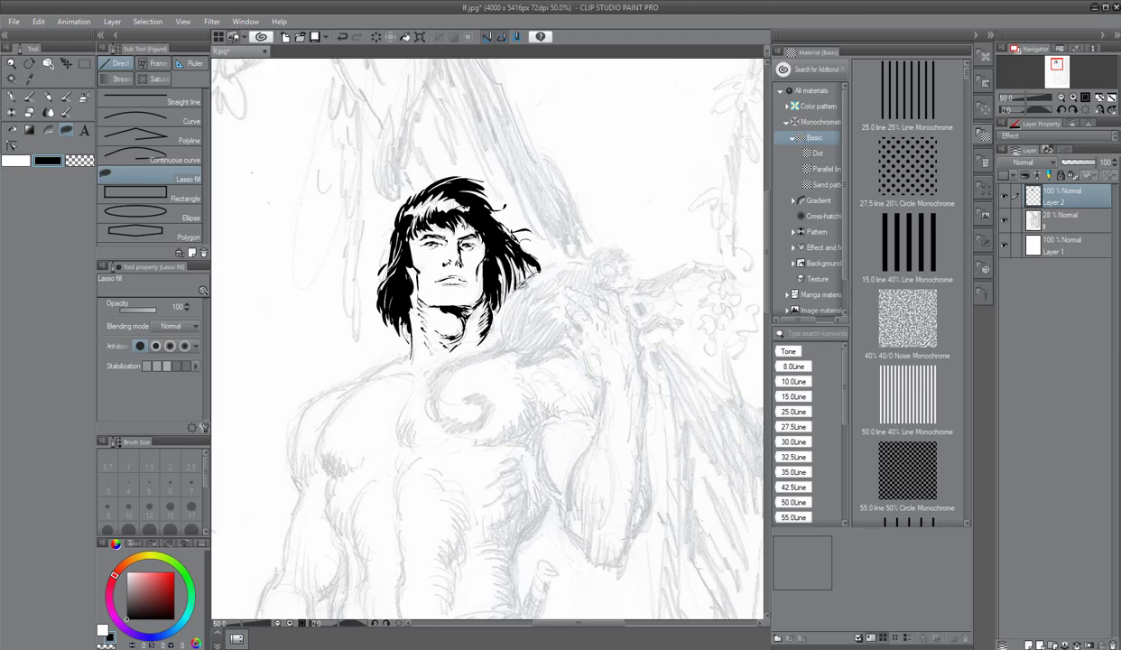
pyautogui.moveTo(502, 315)
pyautogui.mouseDown()
pyautogui.moveTo(496, 329)
pyautogui.moveTo(550, 260)
pyautogui.mouseUp()
pyautogui.moveTo(459, 354)
pyautogui.mouseDown()
pyautogui.moveTo(417, 374)
pyautogui.moveTo(483, 330)
pyautogui.moveTo(488, 341)
pyautogui.moveTo(429, 387)
pyautogui.moveTo(433, 412)
pyautogui.moveTo(442, 363)
pyautogui.mouseUp()
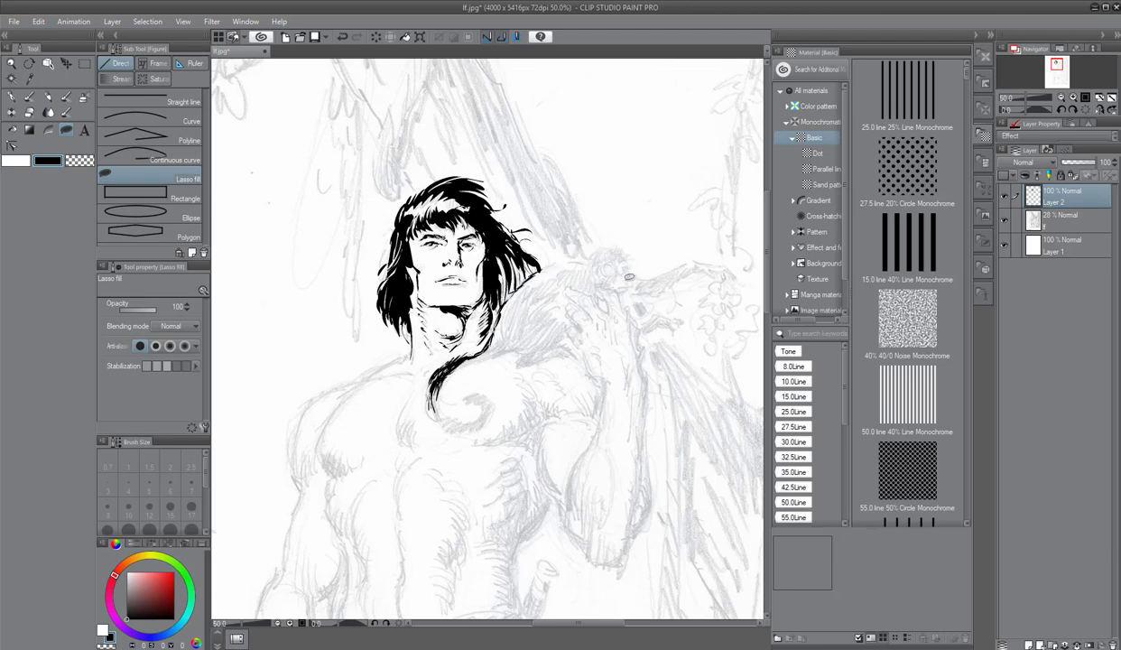
# Draw four sample patches of tapered black hatching in the empty area beside the figure.
pyautogui.moveTo(250, 334)
pyautogui.mouseDown()
pyautogui.moveTo(289, 309)
pyautogui.moveTo(274, 356)
pyautogui.moveTo(304, 331)
pyautogui.moveTo(304, 344)
pyautogui.moveTo(287, 366)
pyautogui.moveTo(251, 364)
pyautogui.mouseUp()
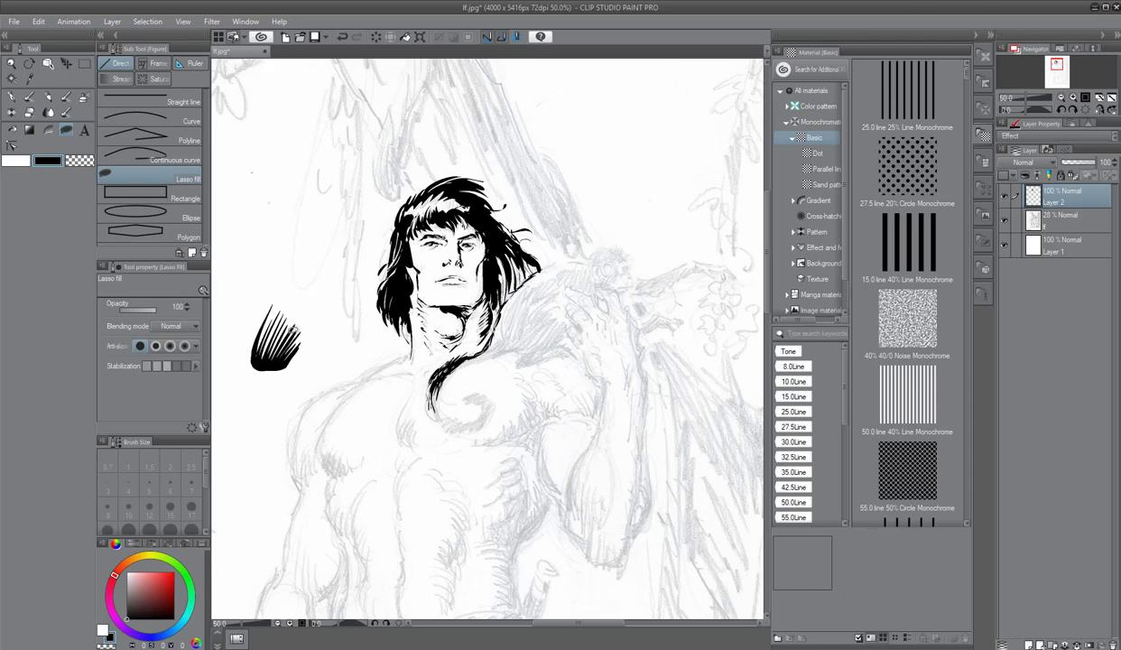
pyautogui.moveTo(245, 422)
pyautogui.mouseDown()
pyautogui.moveTo(240, 397)
pyautogui.moveTo(269, 393)
pyautogui.mouseUp()
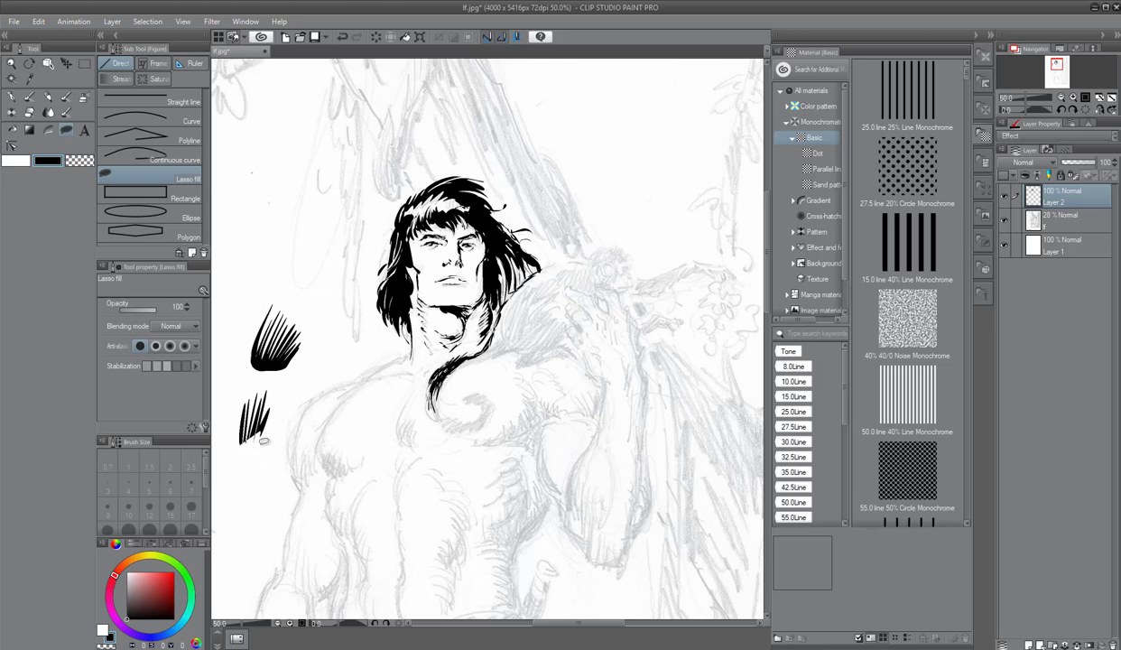
pyautogui.moveTo(244, 499)
pyautogui.mouseDown()
pyautogui.moveTo(257, 453)
pyautogui.moveTo(258, 490)
pyautogui.moveTo(244, 499)
pyautogui.mouseUp()
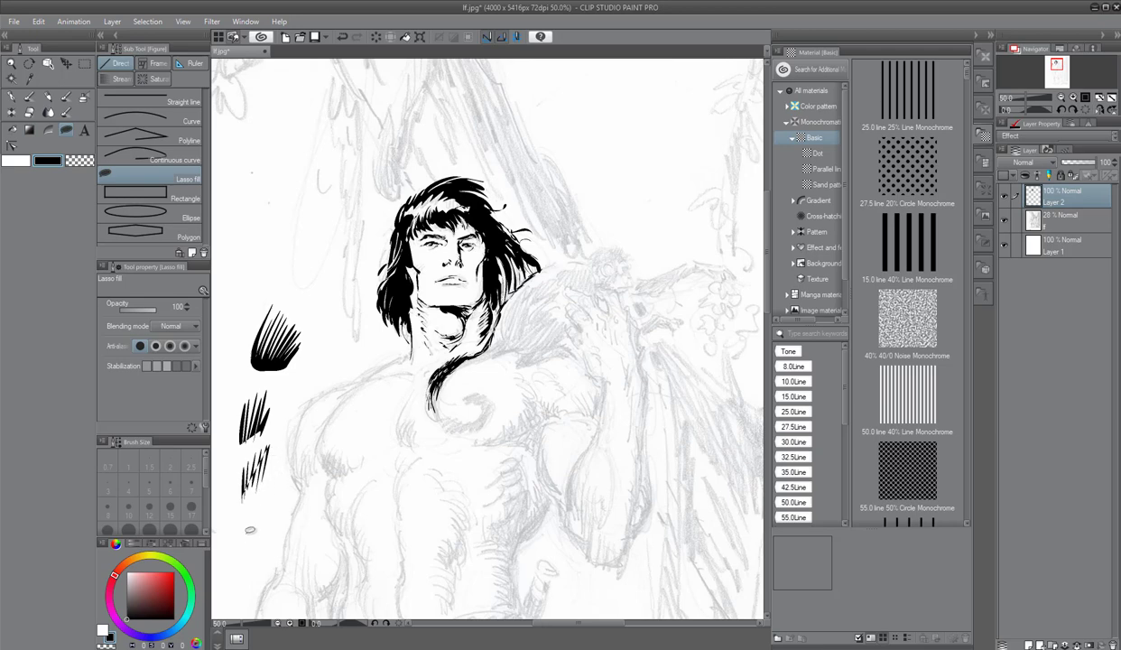
pyautogui.moveTo(249, 527)
pyautogui.mouseDown()
pyautogui.moveTo(242, 544)
pyautogui.moveTo(253, 492)
pyautogui.moveTo(260, 531)
pyautogui.moveTo(274, 497)
pyautogui.mouseUp()
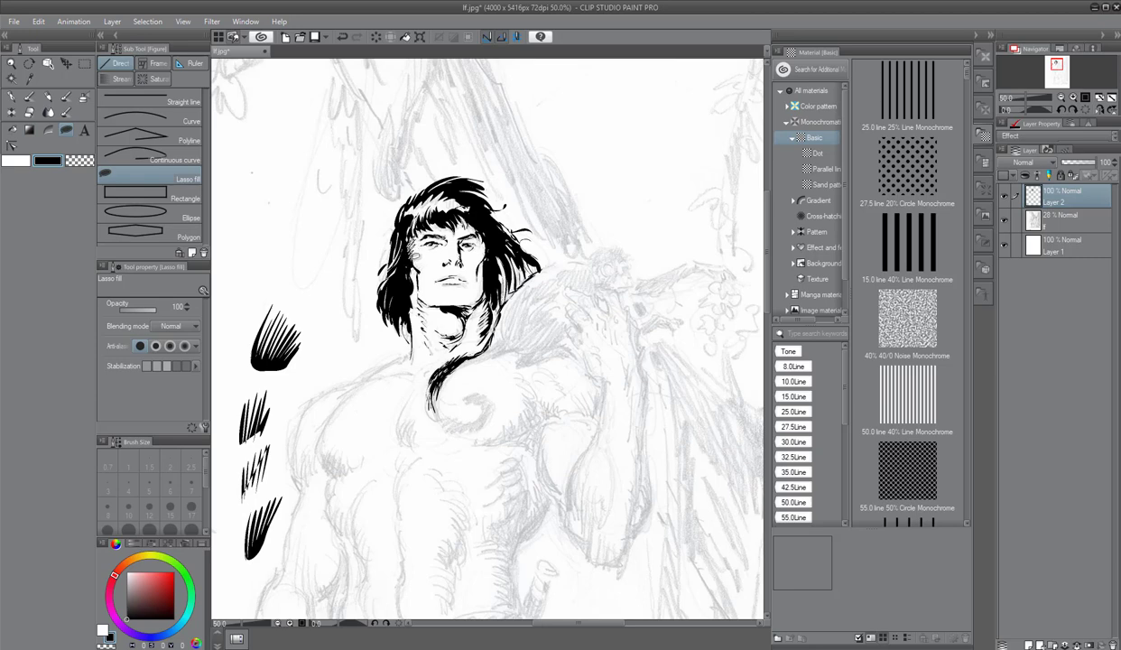
# Add small black shading strokes to the man's cheek, jaw and the hair beside his face.
pyautogui.moveTo(416, 256); pyautogui.dragTo(398, 244)
pyautogui.press('x')
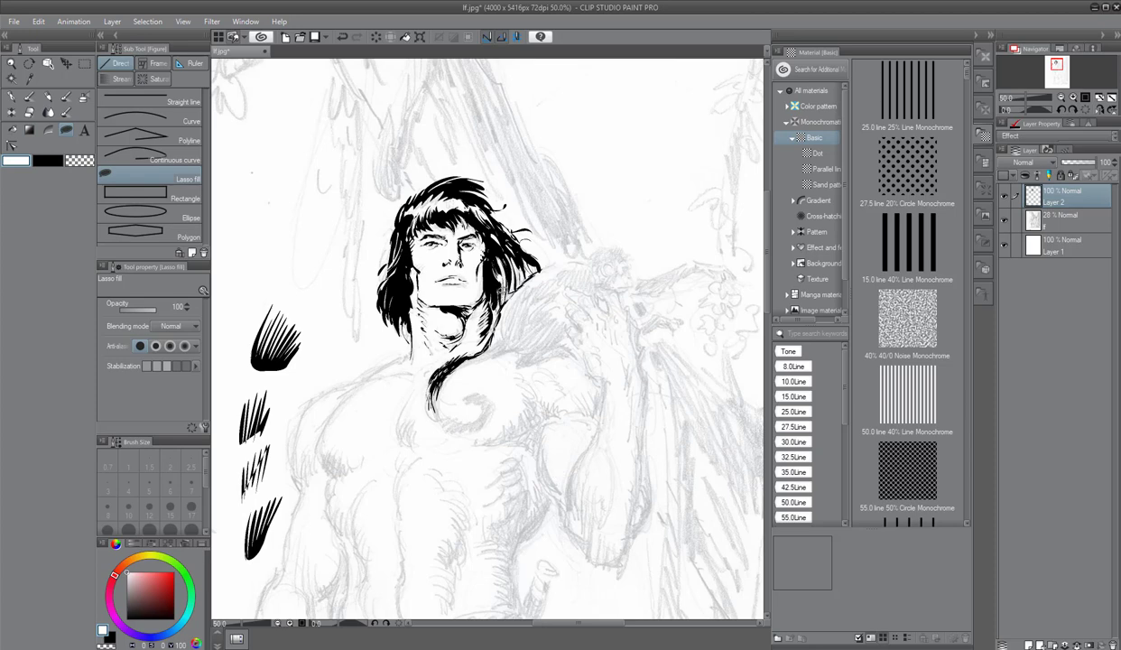
pyautogui.press('x')
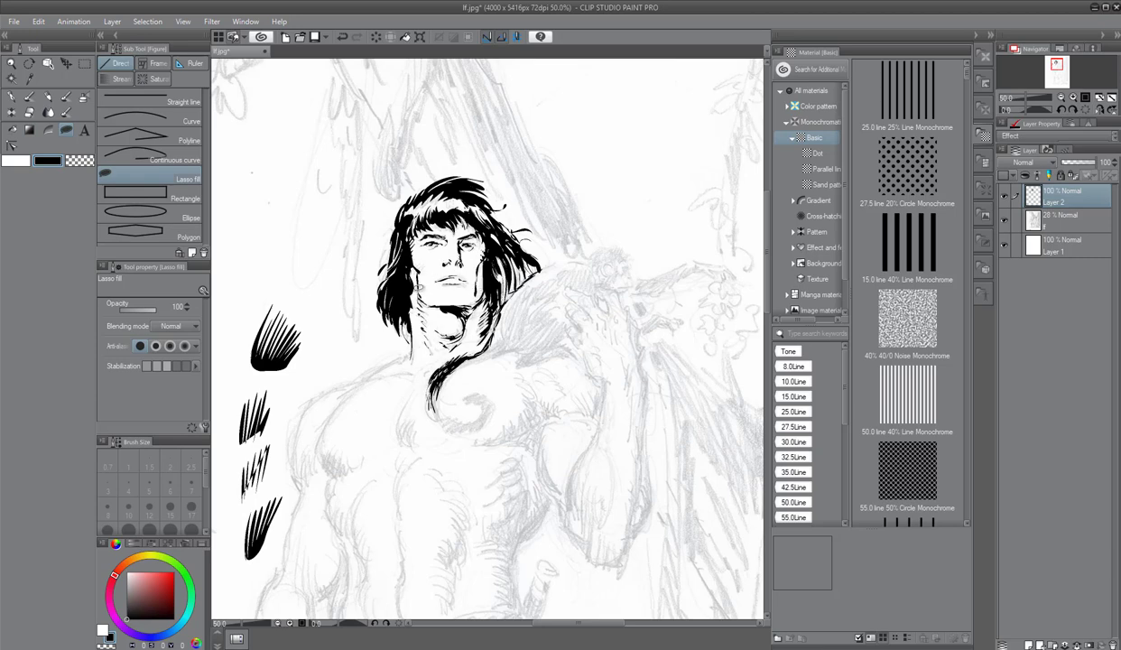
pyautogui.moveTo(414, 284); pyautogui.dragTo(424, 295)
pyautogui.moveTo(499, 252); pyautogui.dragTo(507, 263)
# Ink the outline from the man's neck over his free shoulder and down the upper arm in black.
pyautogui.moveTo(403, 351)
pyautogui.mouseDown()
pyautogui.moveTo(368, 356)
pyautogui.moveTo(357, 368)
pyautogui.moveTo(388, 352)
pyautogui.moveTo(352, 383)
pyautogui.moveTo(380, 366)
pyautogui.mouseUp()
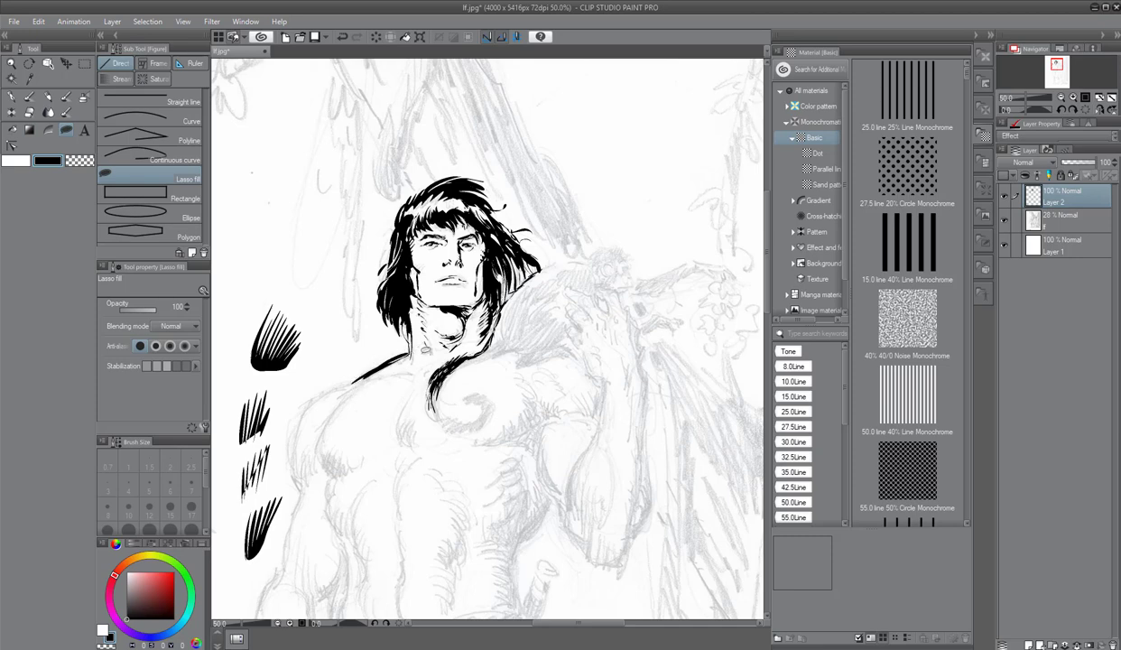
pyautogui.moveTo(354, 380)
pyautogui.mouseDown()
pyautogui.moveTo(325, 375)
pyautogui.moveTo(293, 408)
pyautogui.moveTo(293, 464)
pyautogui.moveTo(303, 386)
pyautogui.mouseUp()
pyautogui.moveTo(293, 449)
pyautogui.mouseDown()
pyautogui.moveTo(301, 489)
pyautogui.moveTo(295, 426)
pyautogui.moveTo(298, 470)
pyautogui.moveTo(299, 439)
pyautogui.moveTo(307, 449)
pyautogui.mouseUp()
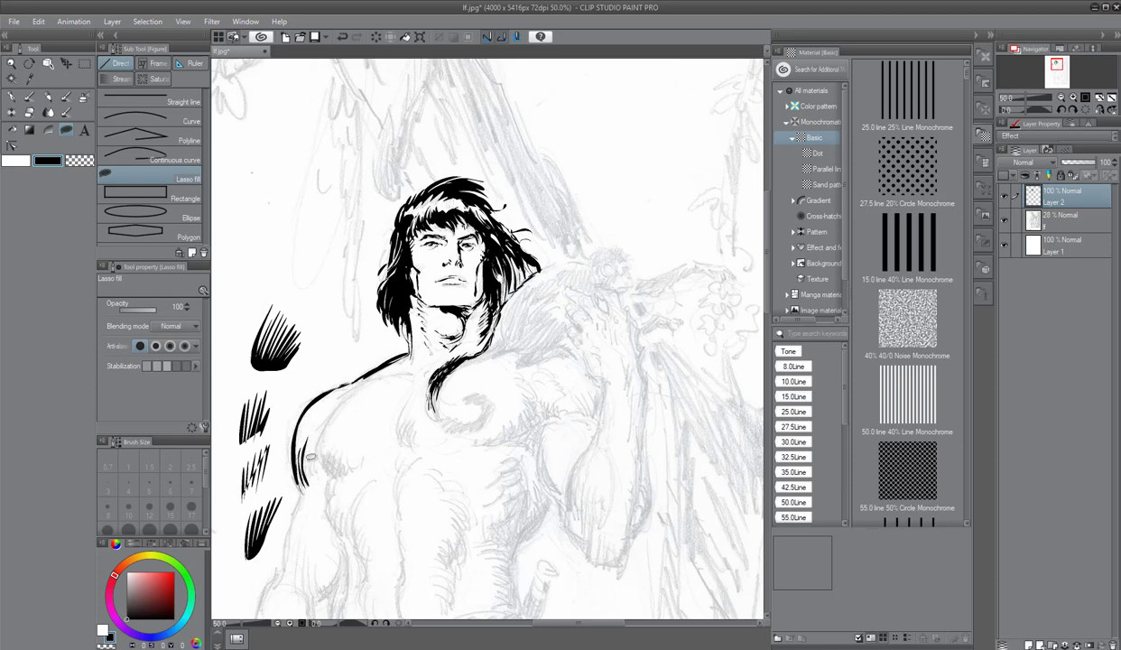
pyautogui.moveTo(311, 454); pyautogui.dragTo(315, 400)
# Thicken the tail along the man's shoulder and ink its spiral curl on his chest.
pyautogui.moveTo(454, 363); pyautogui.dragTo(495, 352)
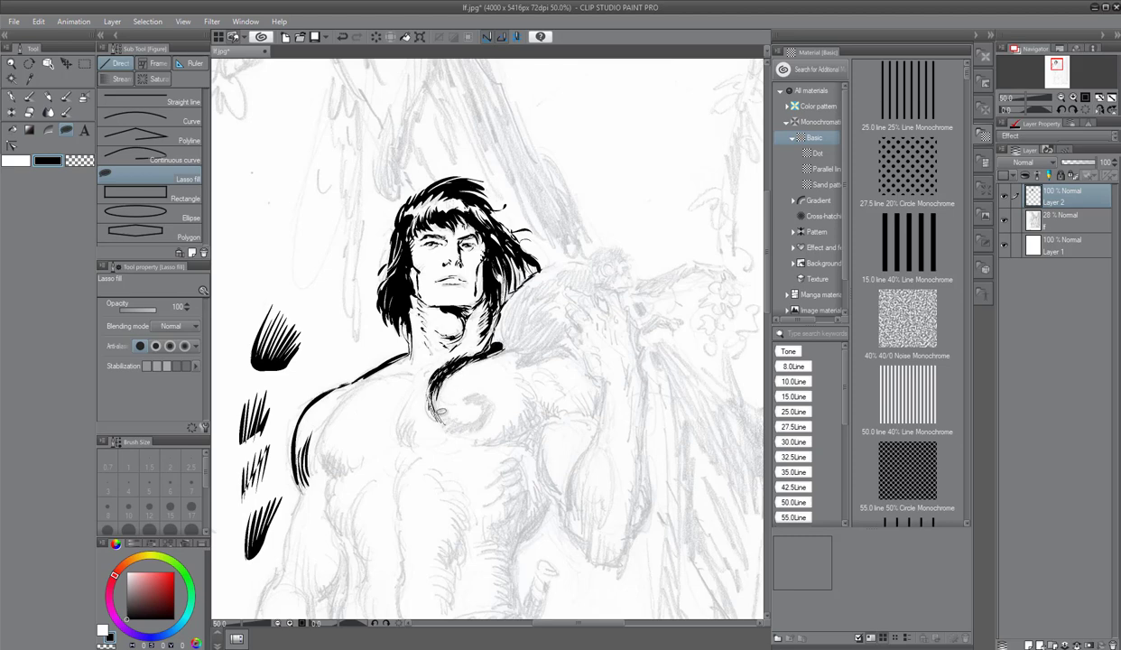
pyautogui.moveTo(446, 418)
pyautogui.mouseDown()
pyautogui.moveTo(433, 371)
pyautogui.moveTo(466, 419)
pyautogui.moveTo(481, 405)
pyautogui.moveTo(448, 386)
pyautogui.moveTo(474, 374)
pyautogui.moveTo(485, 383)
pyautogui.moveTo(486, 417)
pyautogui.moveTo(438, 417)
pyautogui.moveTo(432, 386)
pyautogui.mouseUp()
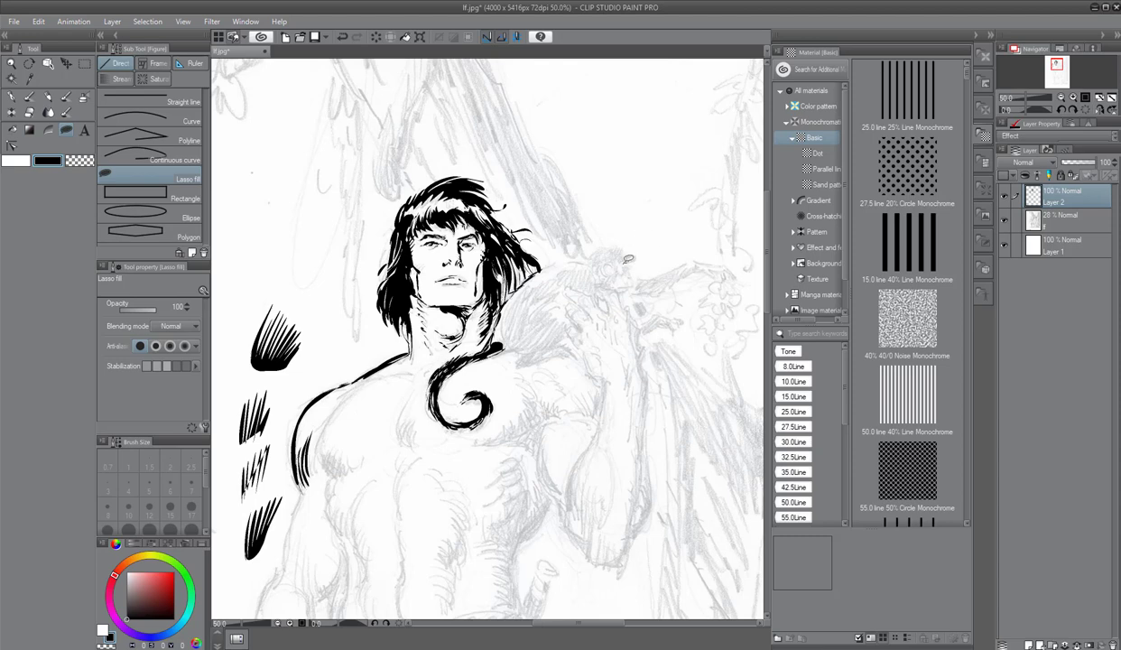
# Ink the monkey's face, spiky head fur and cheek hatching, plus the dark patch behind its head.
pyautogui.moveTo(622, 261)
pyautogui.mouseDown()
pyautogui.moveTo(605, 251)
pyautogui.moveTo(621, 236)
pyautogui.moveTo(589, 254)
pyautogui.moveTo(596, 260)
pyautogui.moveTo(590, 233)
pyautogui.moveTo(605, 263)
pyautogui.mouseUp()
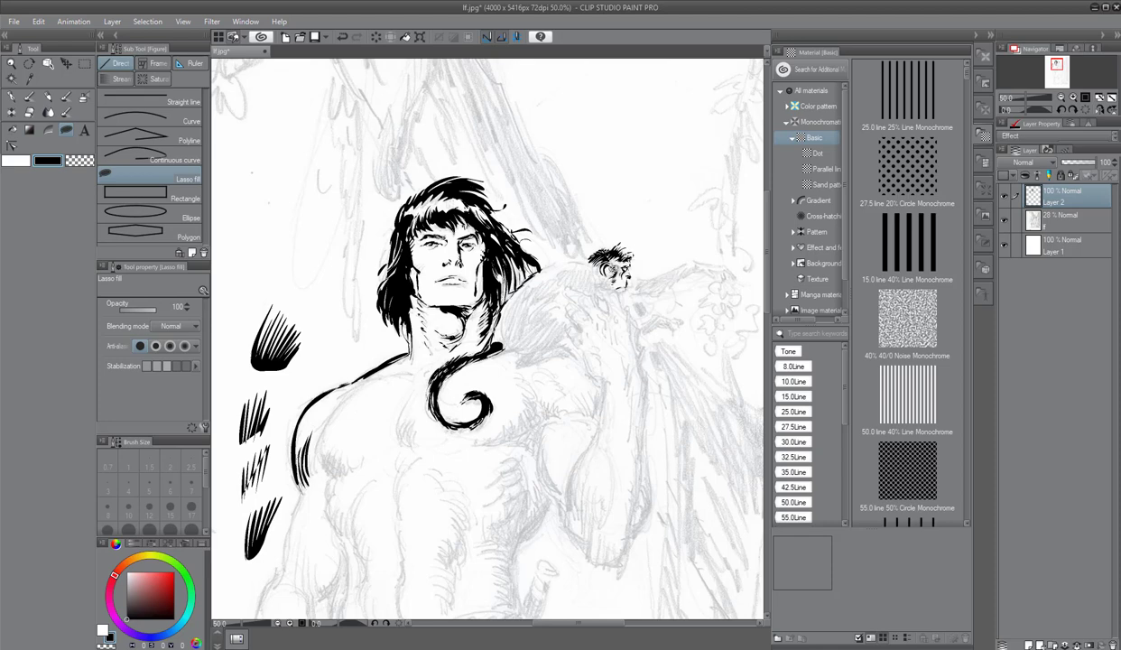
pyautogui.moveTo(594, 266)
pyautogui.mouseDown()
pyautogui.moveTo(544, 267)
pyautogui.moveTo(542, 278)
pyautogui.moveTo(594, 294)
pyautogui.moveTo(594, 269)
pyautogui.mouseUp()
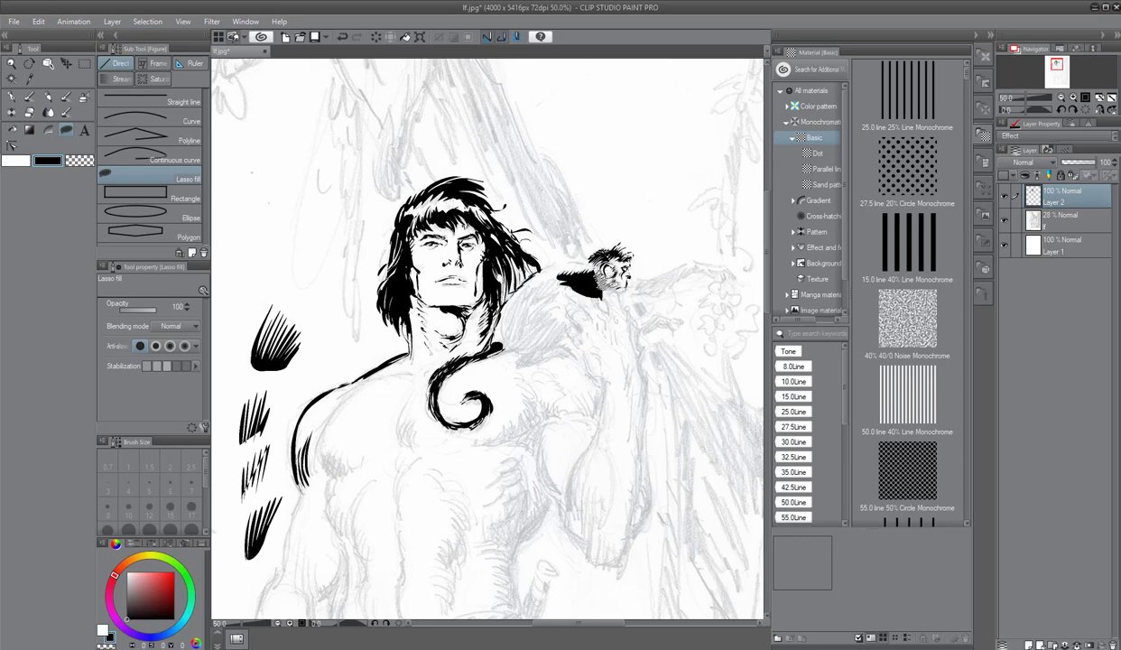
pyautogui.moveTo(610, 264); pyautogui.dragTo(603, 271)
# Fill the monkey's back, body and lower fur in black with tapered, feathered edges down to the tail.
pyautogui.moveTo(596, 258)
pyautogui.mouseDown()
pyautogui.moveTo(524, 262)
pyautogui.moveTo(580, 249)
pyautogui.moveTo(589, 262)
pyautogui.moveTo(542, 281)
pyautogui.moveTo(510, 276)
pyautogui.moveTo(496, 324)
pyautogui.moveTo(552, 263)
pyautogui.moveTo(550, 277)
pyautogui.mouseUp()
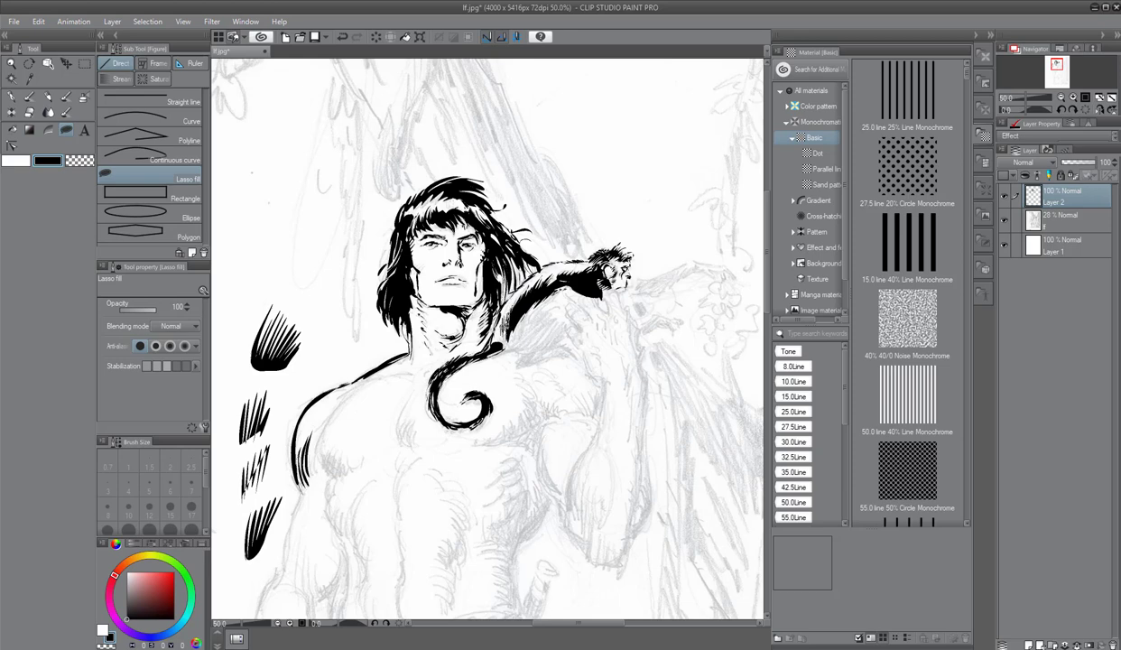
pyautogui.moveTo(503, 312); pyautogui.dragTo(499, 338)
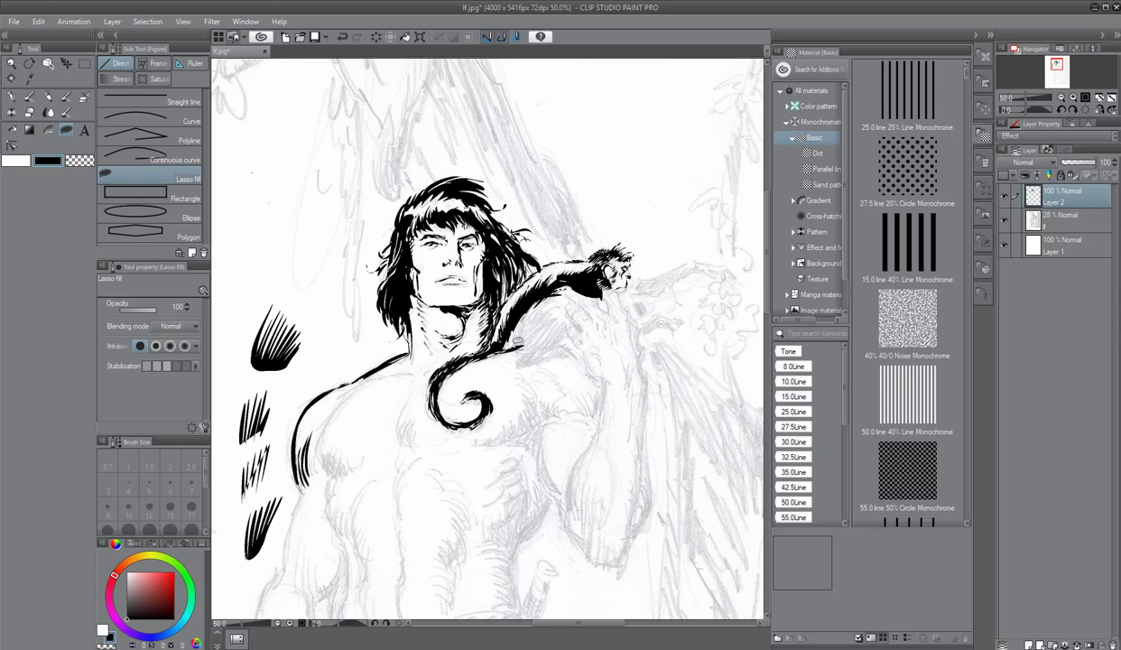
pyautogui.moveTo(548, 304)
pyautogui.mouseDown()
pyautogui.moveTo(532, 302)
pyautogui.moveTo(542, 312)
pyautogui.moveTo(524, 338)
pyautogui.moveTo(537, 334)
pyautogui.moveTo(510, 334)
pyautogui.moveTo(506, 307)
pyautogui.mouseUp()
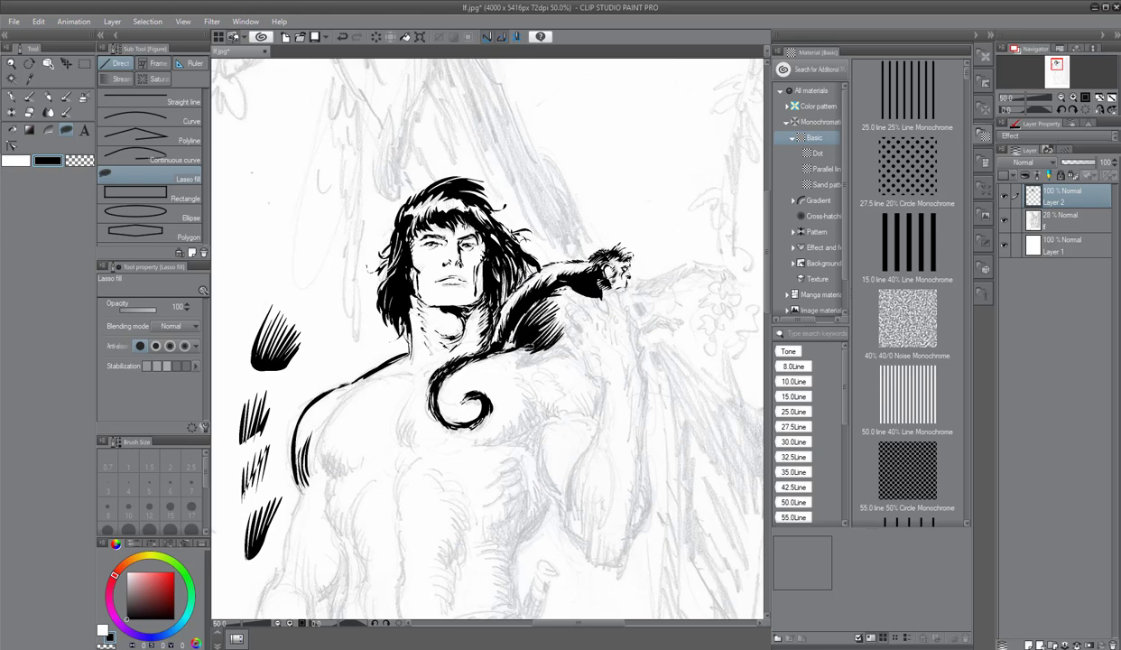
pyautogui.moveTo(519, 356)
pyautogui.mouseDown()
pyautogui.moveTo(504, 358)
pyautogui.moveTo(555, 343)
pyautogui.moveTo(571, 357)
pyautogui.moveTo(562, 343)
pyautogui.moveTo(576, 359)
pyautogui.mouseUp()
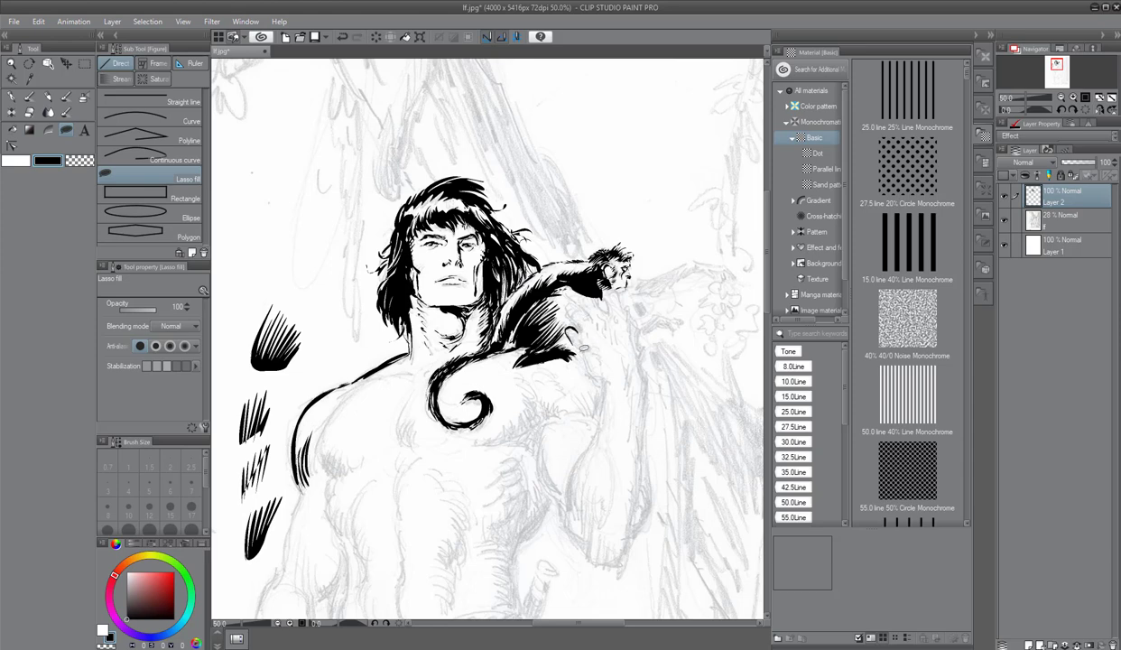
# Ink the man's fingers holding the monkey, clean up near its neck with the transparent colour and return to black.
pyautogui.moveTo(577, 349)
pyautogui.mouseDown()
pyautogui.moveTo(609, 378)
pyautogui.moveTo(576, 350)
pyautogui.mouseUp()
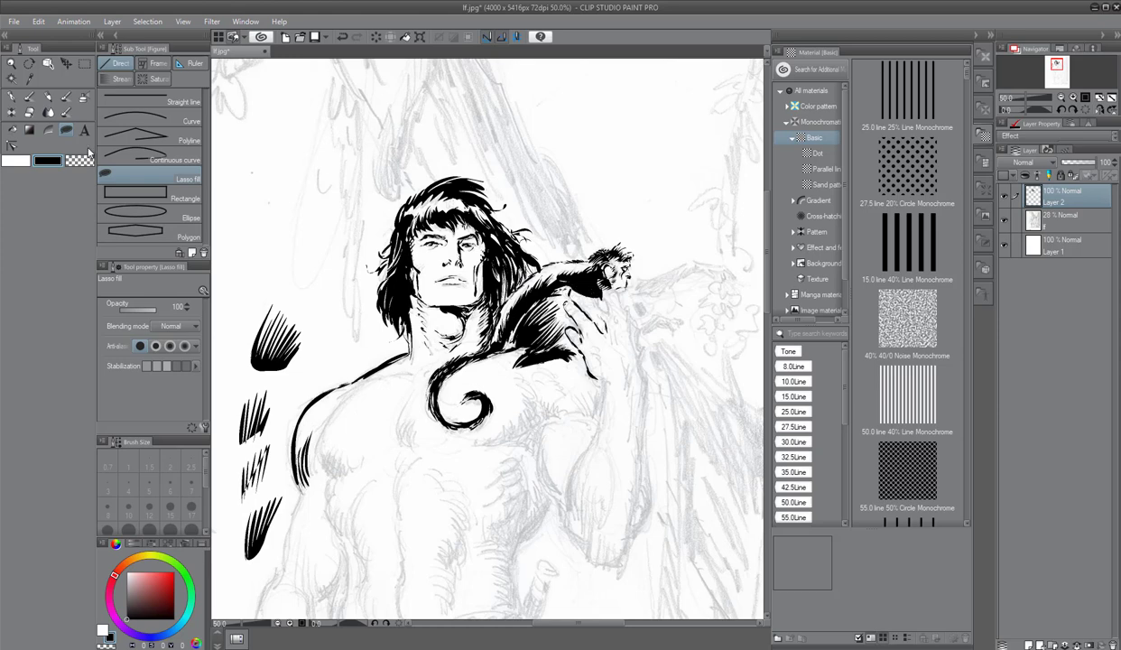
pyautogui.press('c')
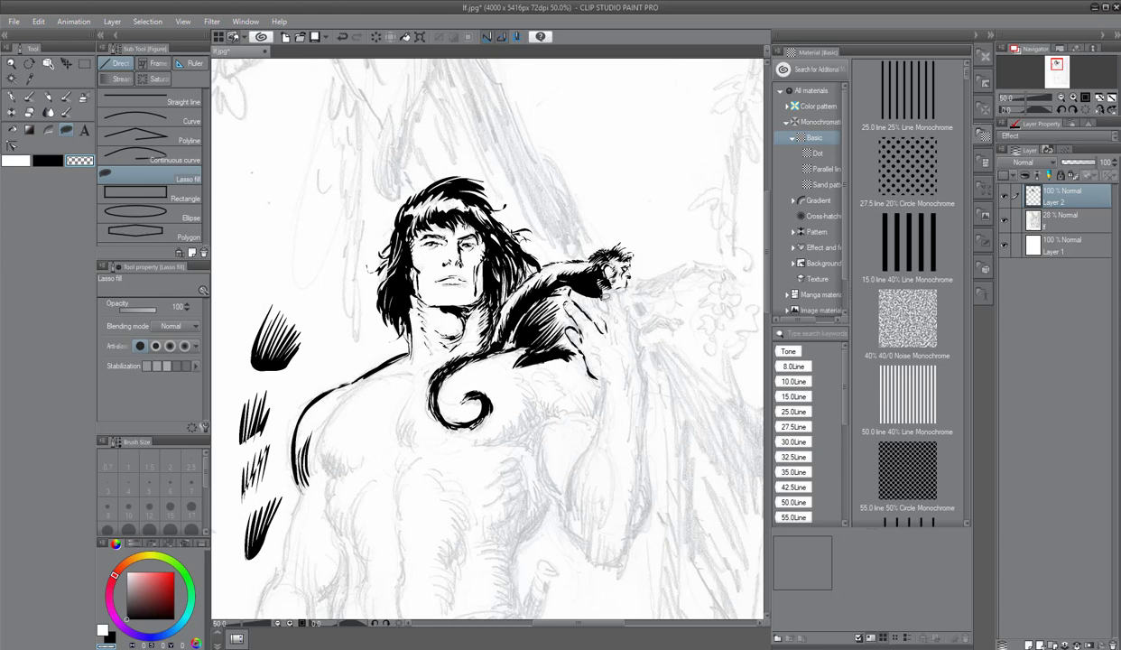
pyautogui.moveTo(595, 290)
pyautogui.mouseDown()
pyautogui.moveTo(575, 284)
pyautogui.moveTo(596, 291)
pyautogui.mouseUp()
pyautogui.click(47, 162)
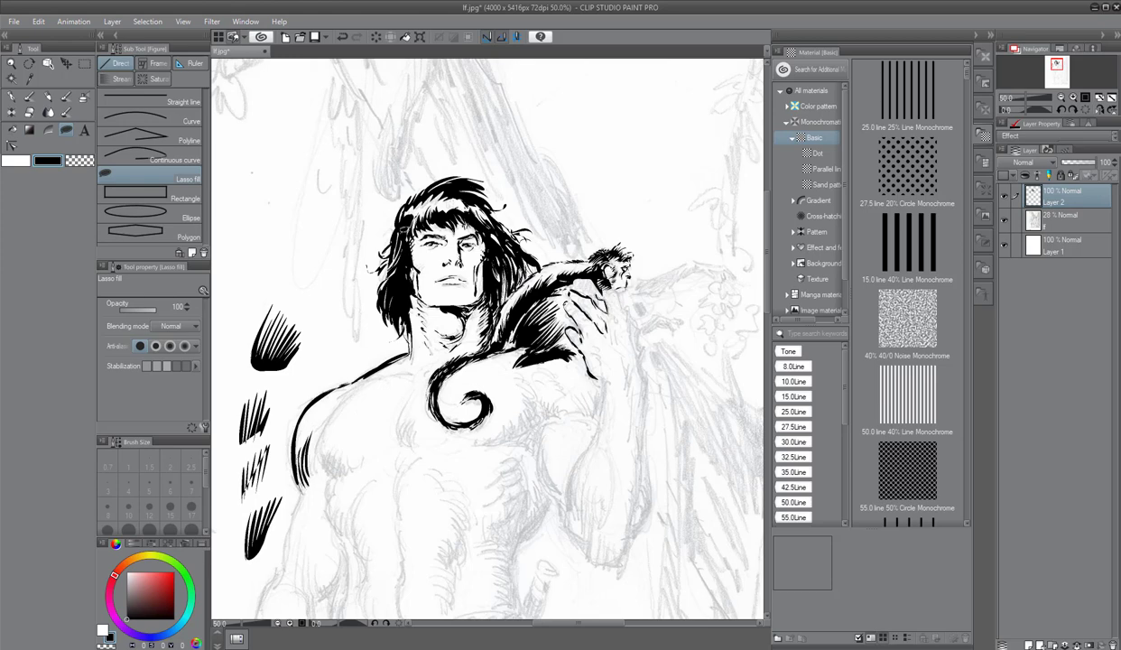
# Ink the monkey's outstretched arm with tapered black Lasso fill shapes running from its face to its hand.
pyautogui.click(78, 160)
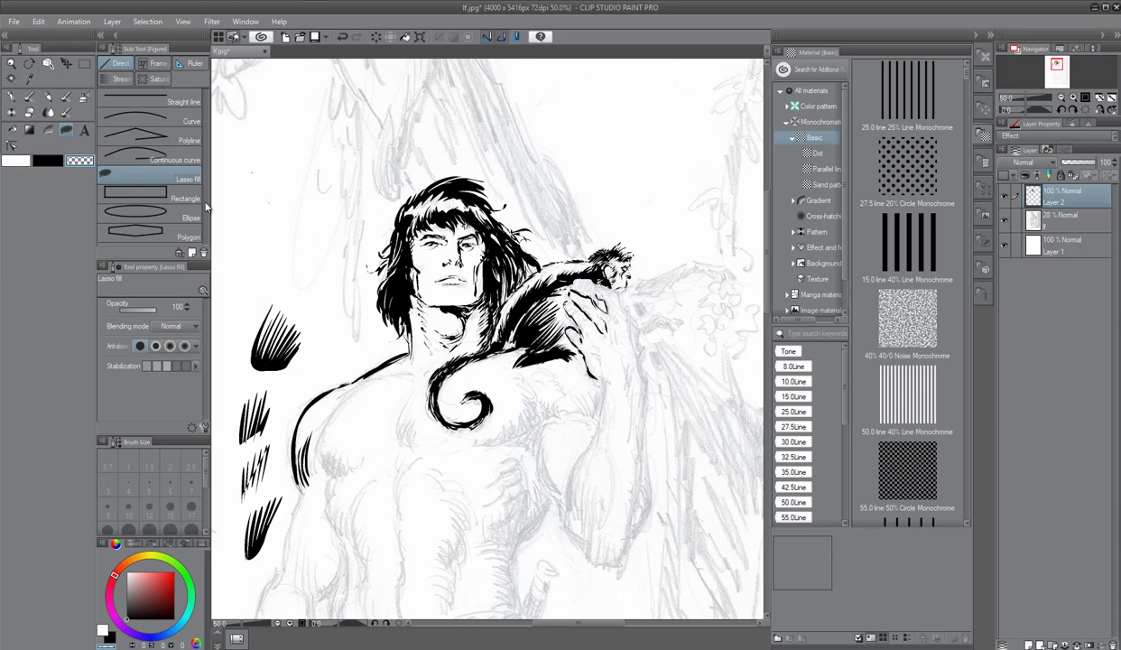
pyautogui.click(48, 159)
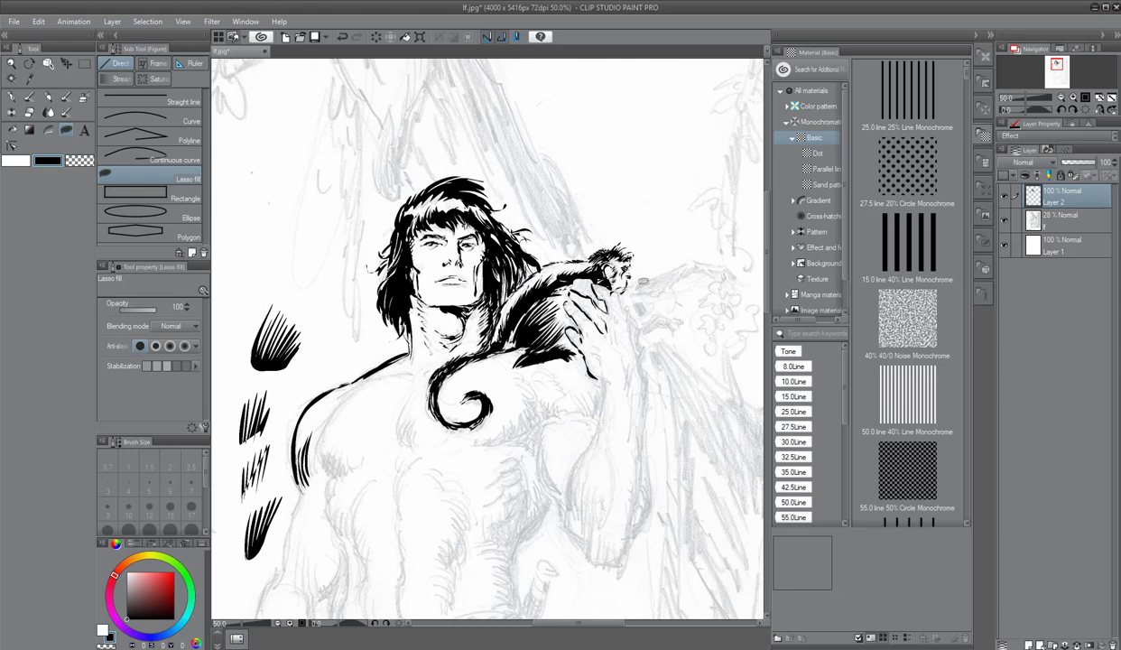
pyautogui.moveTo(636, 279)
pyautogui.mouseDown()
pyautogui.moveTo(690, 260)
pyautogui.moveTo(668, 255)
pyautogui.moveTo(692, 275)
pyautogui.moveTo(648, 289)
pyautogui.mouseUp()
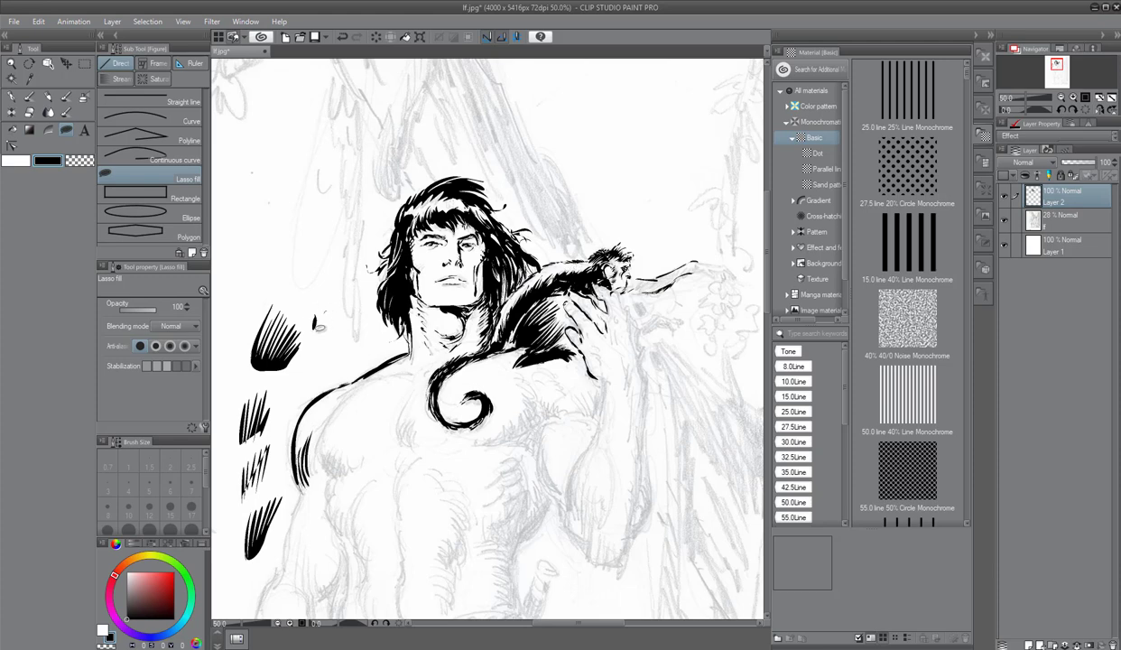
# Fill a jagged black texture sample beside the man's shoulder, then rework the shadow on his cheek with white.
pyautogui.moveTo(321, 325)
pyautogui.mouseDown()
pyautogui.moveTo(306, 300)
pyautogui.moveTo(311, 336)
pyautogui.moveTo(300, 316)
pyautogui.moveTo(325, 330)
pyautogui.moveTo(324, 313)
pyautogui.moveTo(331, 326)
pyautogui.moveTo(303, 331)
pyautogui.moveTo(320, 343)
pyautogui.moveTo(333, 328)
pyautogui.moveTo(327, 350)
pyautogui.moveTo(310, 347)
pyautogui.moveTo(326, 359)
pyautogui.moveTo(314, 343)
pyautogui.mouseUp()
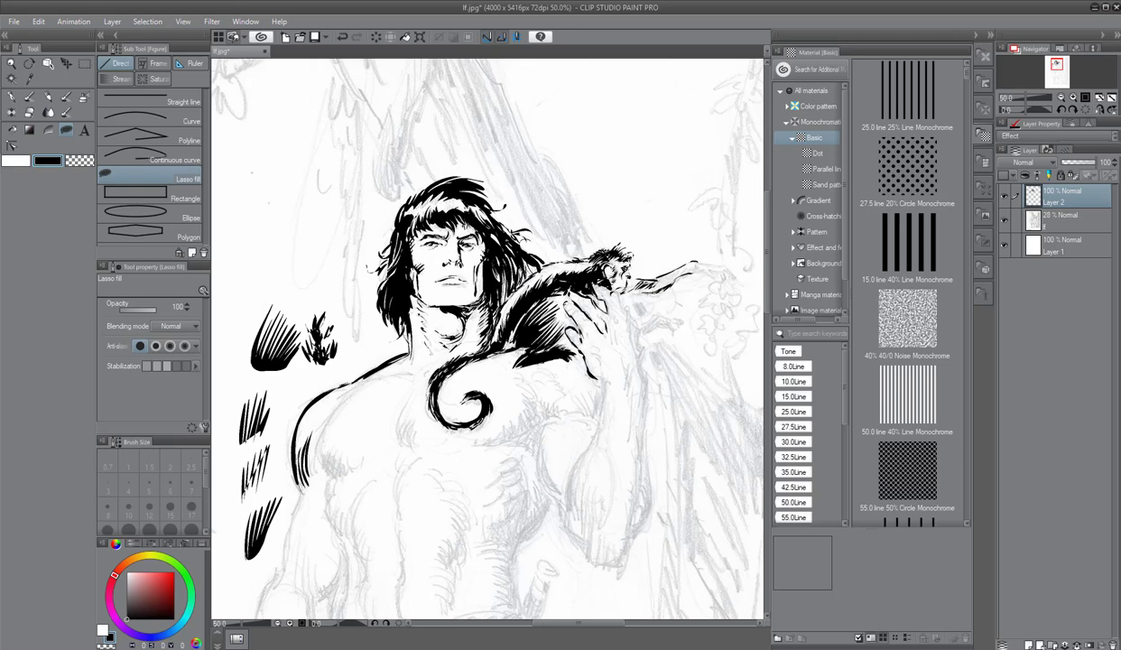
pyautogui.press('x')
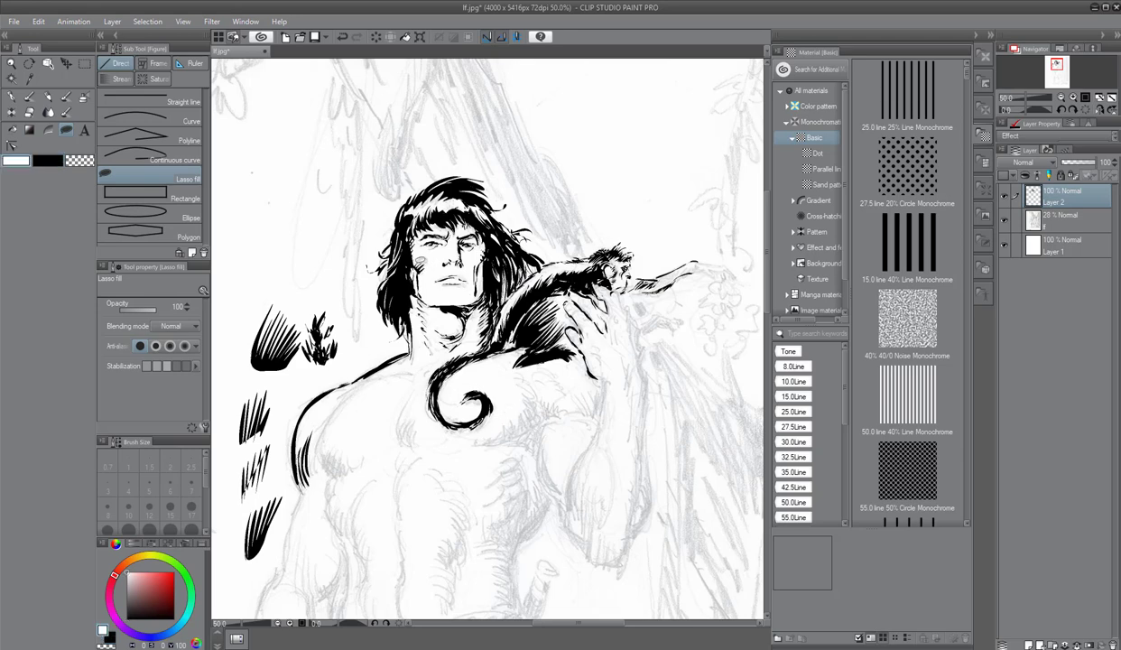
pyautogui.moveTo(418, 260); pyautogui.dragTo(425, 265)
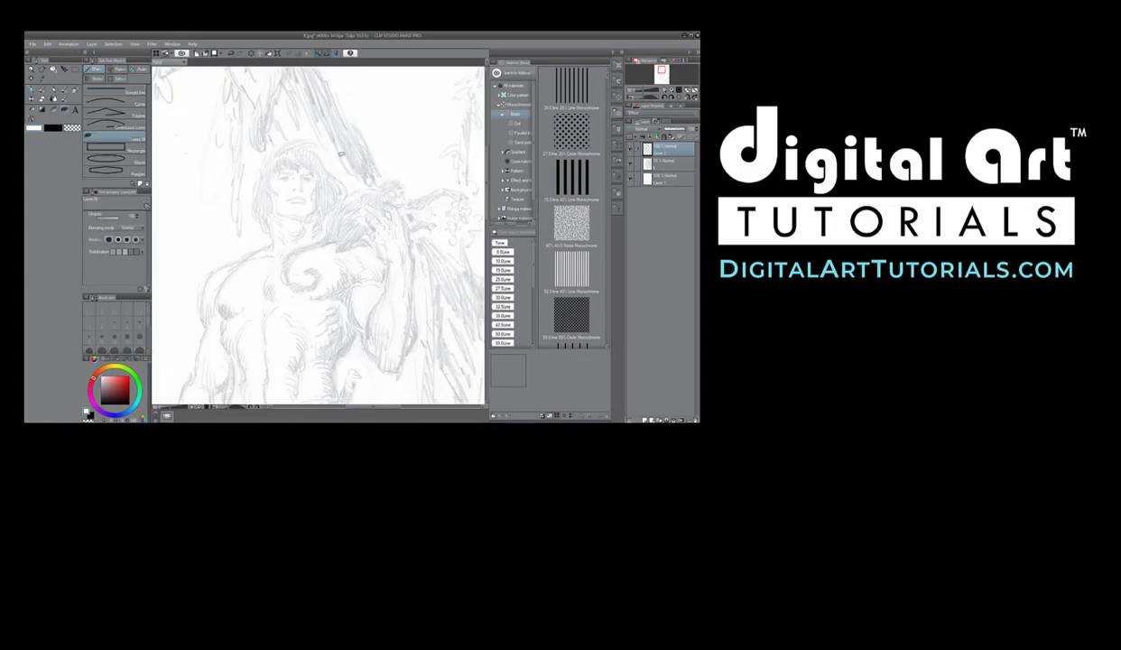
# Ink the man's facial features and the contours of his cheeks and jaw with black Lasso fill shapes.
pyautogui.moveTo(301, 174)
pyautogui.mouseDown()
pyautogui.moveTo(302, 191)
pyautogui.moveTo(318, 189)
pyautogui.moveTo(304, 200)
pyautogui.mouseUp()
pyautogui.moveTo(318, 189); pyautogui.dragTo(314, 212)
pyautogui.moveTo(278, 178)
pyautogui.mouseDown()
pyautogui.moveTo(292, 176)
pyautogui.moveTo(276, 213)
pyautogui.mouseUp()
pyautogui.moveTo(278, 214); pyautogui.dragTo(313, 214)
pyautogui.moveTo(319, 181); pyautogui.dragTo(318, 214)
# Fill the fringe and the long hair around the face in black, carving out strands with the transparent colour.
pyautogui.moveTo(291, 159); pyautogui.dragTo(270, 171)
pyautogui.moveTo(271, 172)
pyautogui.mouseDown()
pyautogui.moveTo(273, 206)
pyautogui.moveTo(312, 172)
pyautogui.mouseUp()
pyautogui.moveTo(265, 167); pyautogui.dragTo(260, 224)
pyautogui.moveTo(313, 154); pyautogui.dragTo(328, 201)
pyautogui.moveTo(308, 140)
pyautogui.mouseDown()
pyautogui.moveTo(266, 164)
pyautogui.moveTo(347, 192)
pyautogui.mouseUp()
pyautogui.press('c')
pyautogui.moveTo(261, 168); pyautogui.dragTo(253, 189)
pyautogui.moveTo(327, 157); pyautogui.dragTo(315, 172)
pyautogui.press('c')
# Ink the man's neck shadows, the side hair and the monkey's tail down to its curl on the chest.
pyautogui.moveTo(276, 211)
pyautogui.mouseDown()
pyautogui.moveTo(272, 242)
pyautogui.moveTo(299, 241)
pyautogui.mouseUp()
pyautogui.moveTo(318, 208); pyautogui.dragTo(320, 220)
pyautogui.moveTo(253, 201); pyautogui.dragTo(255, 227)
pyautogui.moveTo(336, 201); pyautogui.dragTo(296, 253)
pyautogui.moveTo(297, 252); pyautogui.dragTo(287, 278)
# Fill feathered hatching samples in black beside the figure and trim the hair and face shapes with the transparent colour.
pyautogui.moveTo(190, 217); pyautogui.dragTo(180, 252)
pyautogui.moveTo(184, 269); pyautogui.dragTo(171, 327)
pyautogui.moveTo(193, 332); pyautogui.dragTo(174, 367)
pyautogui.press('c')
pyautogui.moveTo(264, 168)
pyautogui.mouseDown()
pyautogui.moveTo(269, 179)
pyautogui.moveTo(312, 162)
pyautogui.moveTo(310, 203)
pyautogui.mouseUp()
pyautogui.press('c')
# Ink the man's shoulder contour, the monkey's back and fur, and loose hair strands in black.
pyautogui.moveTo(263, 237)
pyautogui.mouseDown()
pyautogui.moveTo(197, 311)
pyautogui.moveTo(203, 320)
pyautogui.mouseUp()
pyautogui.moveTo(316, 233)
pyautogui.mouseDown()
pyautogui.moveTo(287, 270)
pyautogui.moveTo(312, 271)
pyautogui.mouseUp()
pyautogui.moveTo(379, 175)
pyautogui.mouseDown()
pyautogui.moveTo(388, 192)
pyautogui.moveTo(352, 204)
pyautogui.moveTo(342, 188)
pyautogui.moveTo(312, 233)
pyautogui.mouseUp()
pyautogui.moveTo(334, 184); pyautogui.dragTo(301, 236)
pyautogui.moveTo(253, 174); pyautogui.dragTo(240, 190)
pyautogui.moveTo(313, 196)
pyautogui.mouseDown()
pyautogui.moveTo(298, 213)
pyautogui.moveTo(325, 244)
pyautogui.mouseUp()
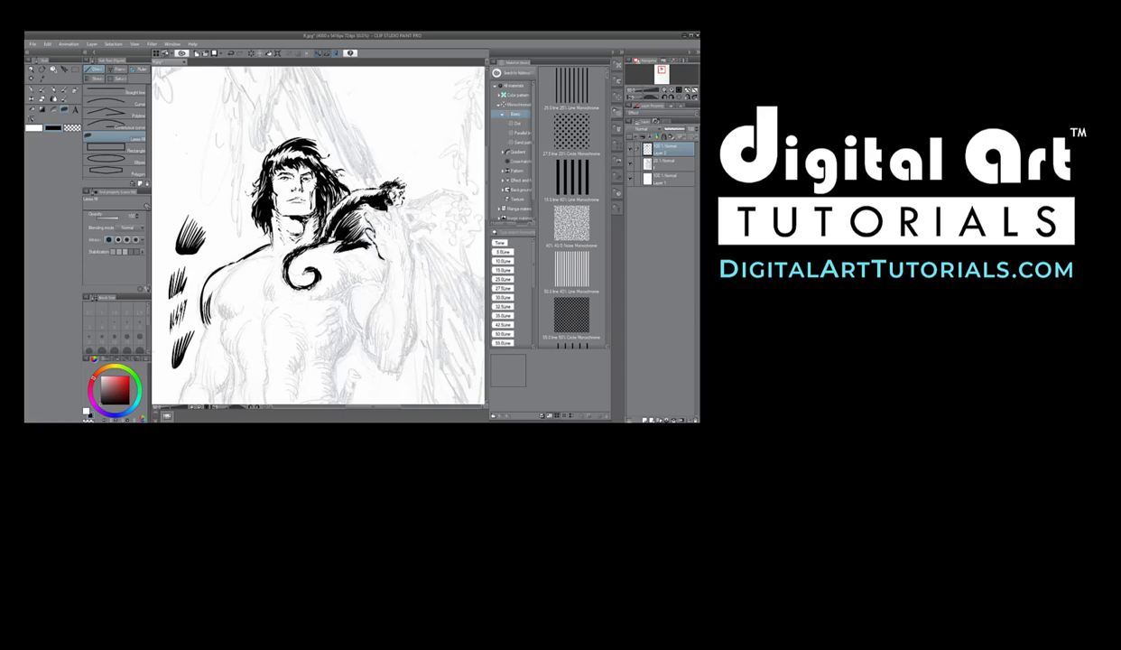